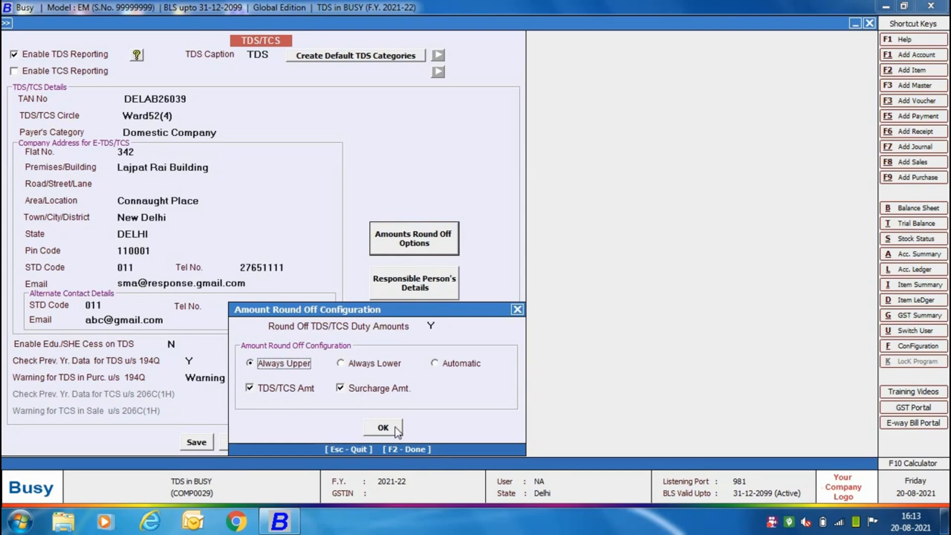
Confirm the amount round-off options, view the responsible person's details, and leave the TDS/TCS configuration without saving
left_click(395, 427)
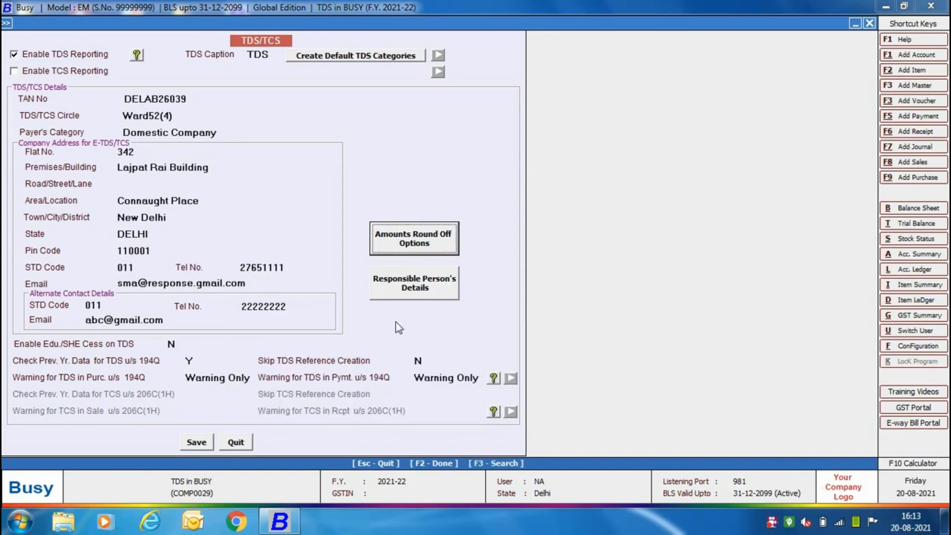
left_click(409, 278)
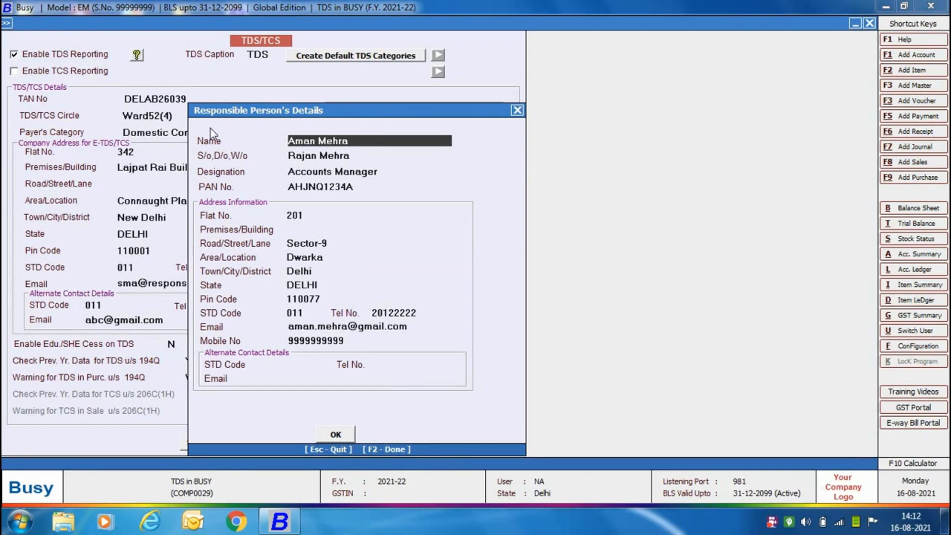
left_click(517, 110)
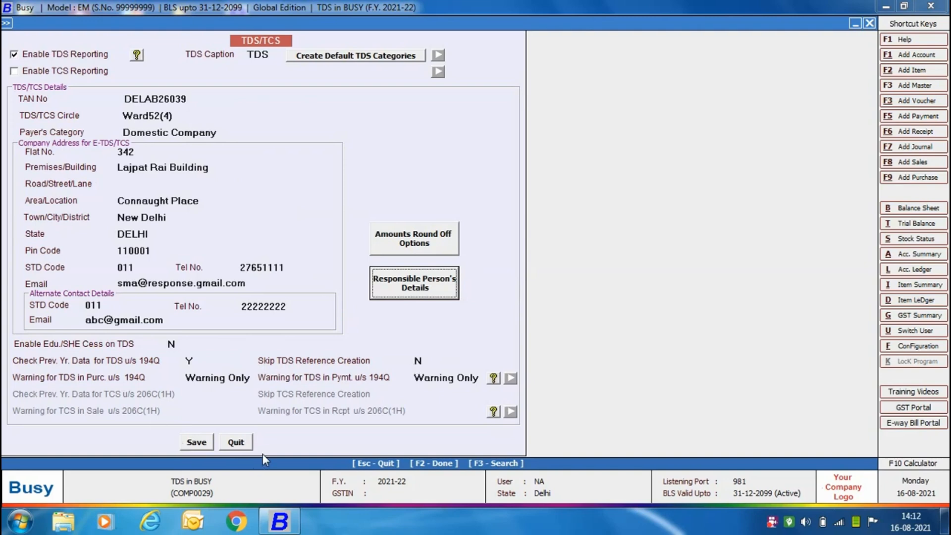
left_click(233, 443)
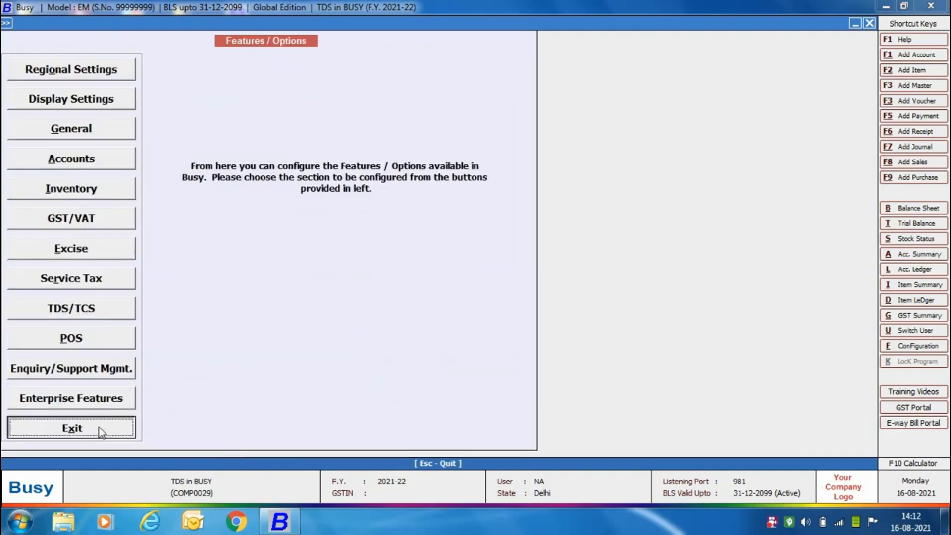
left_click(99, 427)
key("Escape")
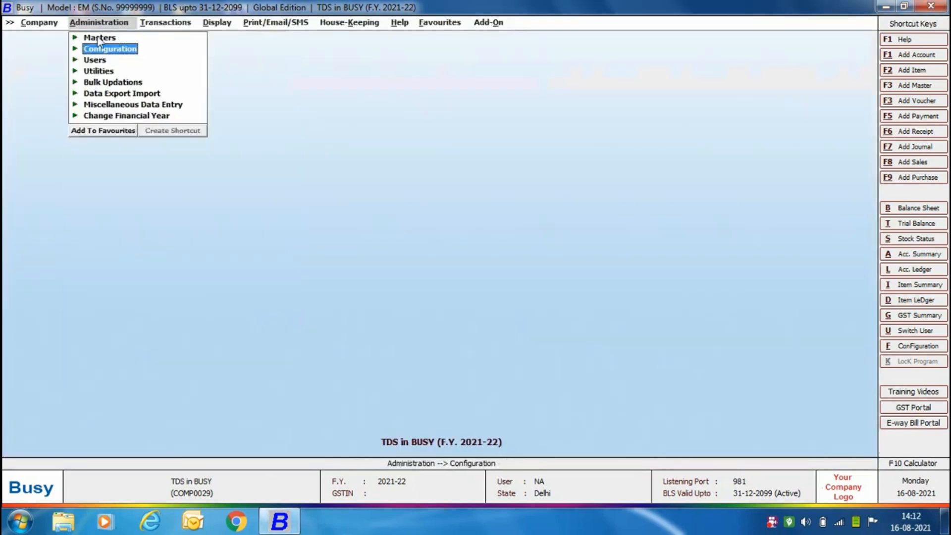
Open the TDS category master Contracts to Others for modification
left_click(99, 38)
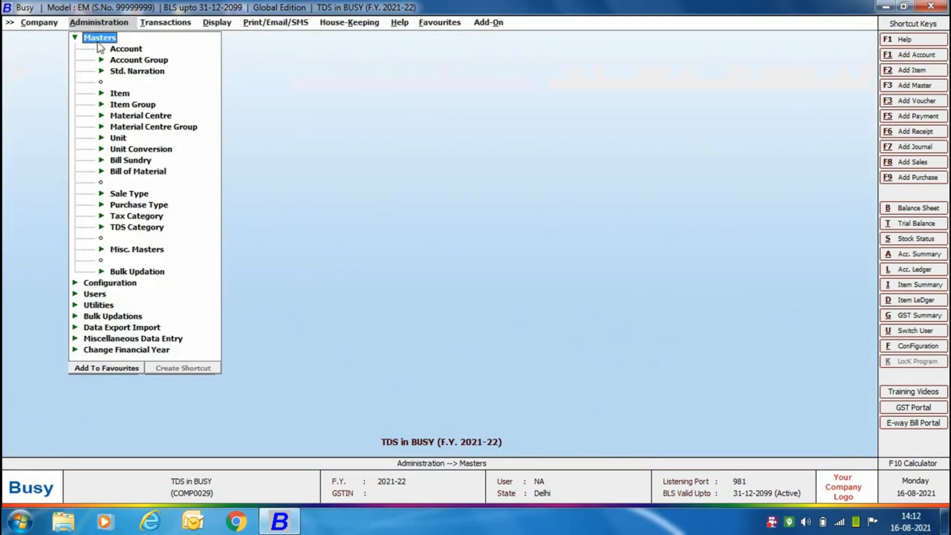
left_click(121, 228)
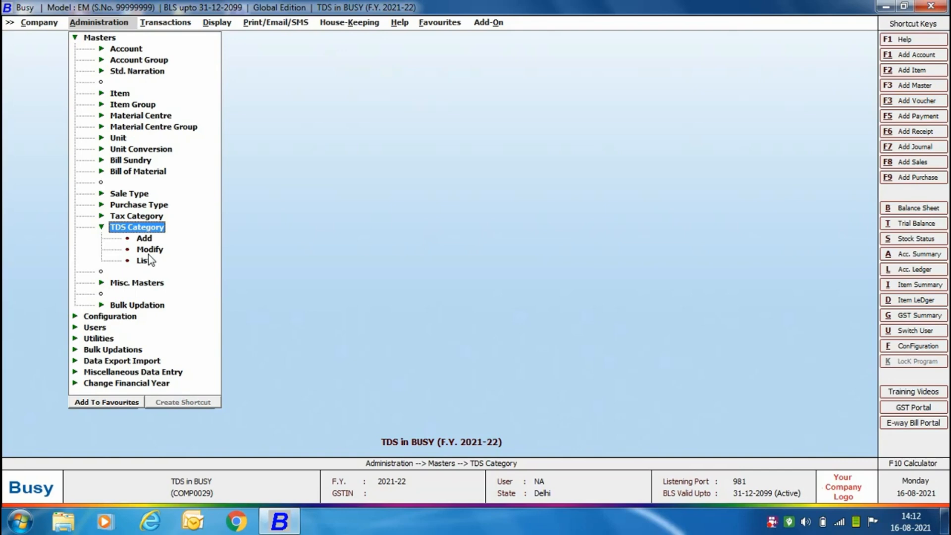
left_click(148, 250)
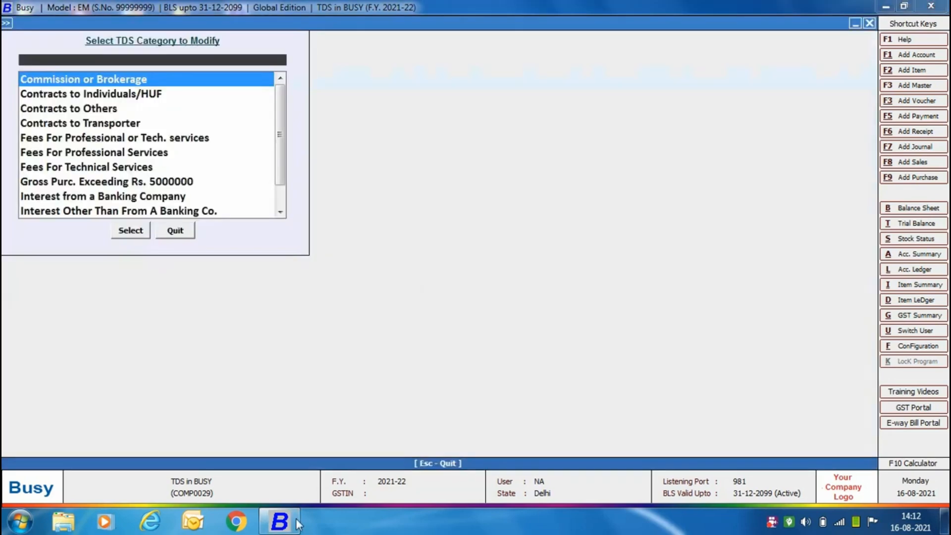
type("co")
key("Down")
key("Down")
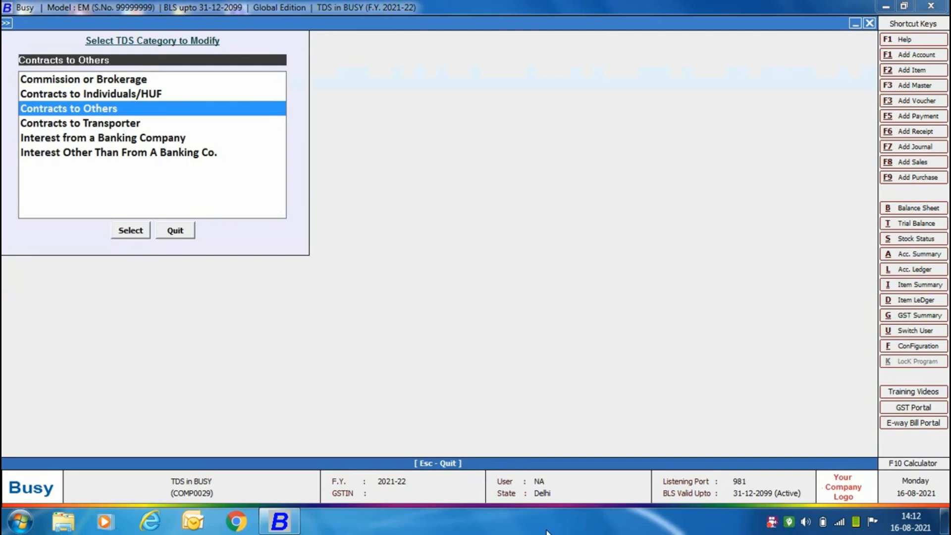
key("Return")
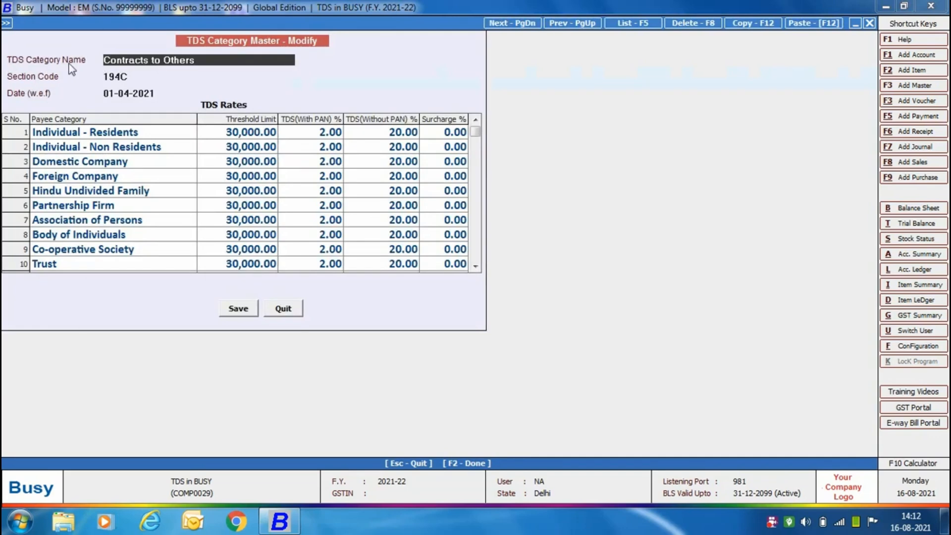
Examine the category's effective date, threshold limit, TDS rates with and without PAN and surcharge for Individual - Residents, then leave the master
key("Return")
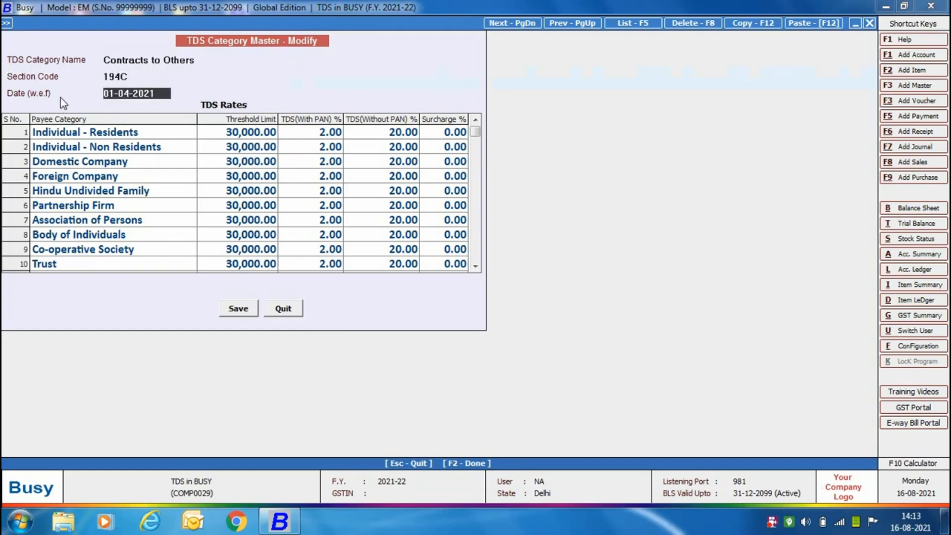
key("Return")
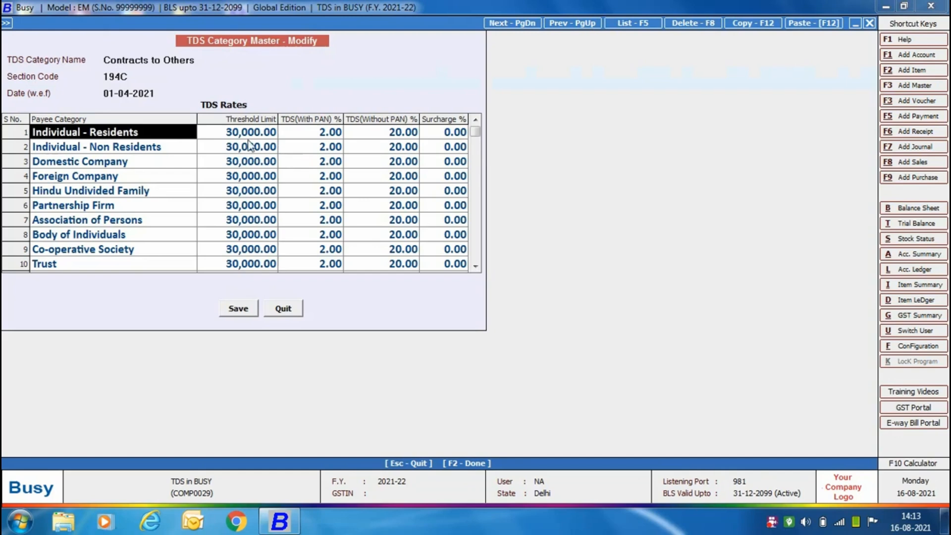
key("Return")
key("Return")
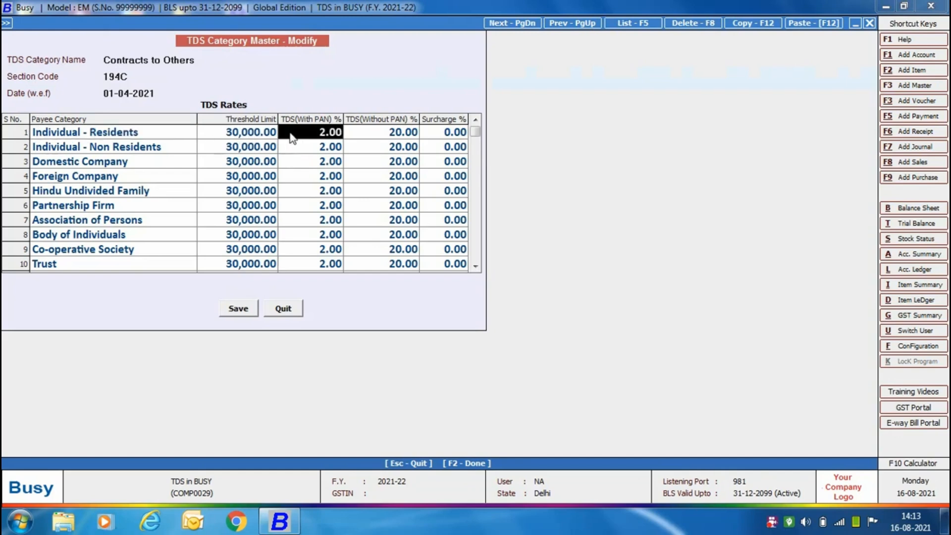
key("Return")
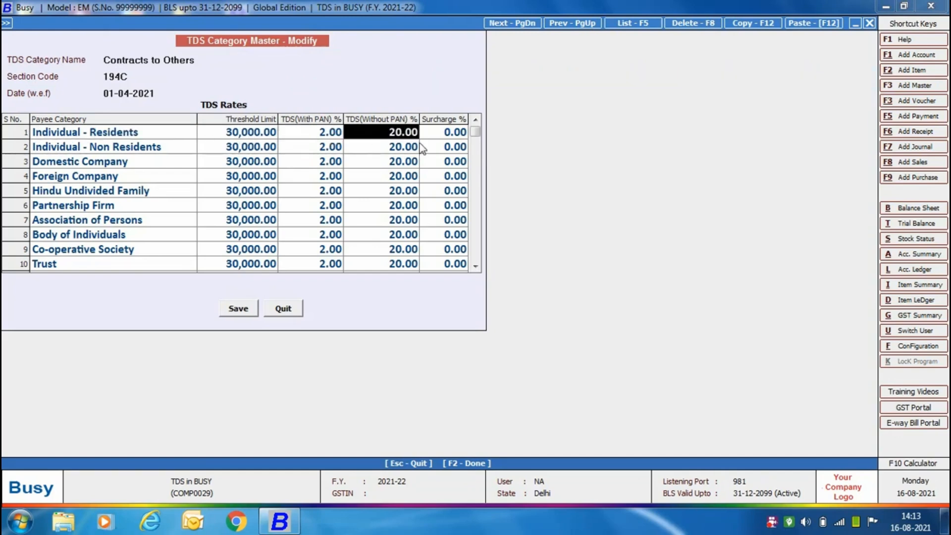
key("Return")
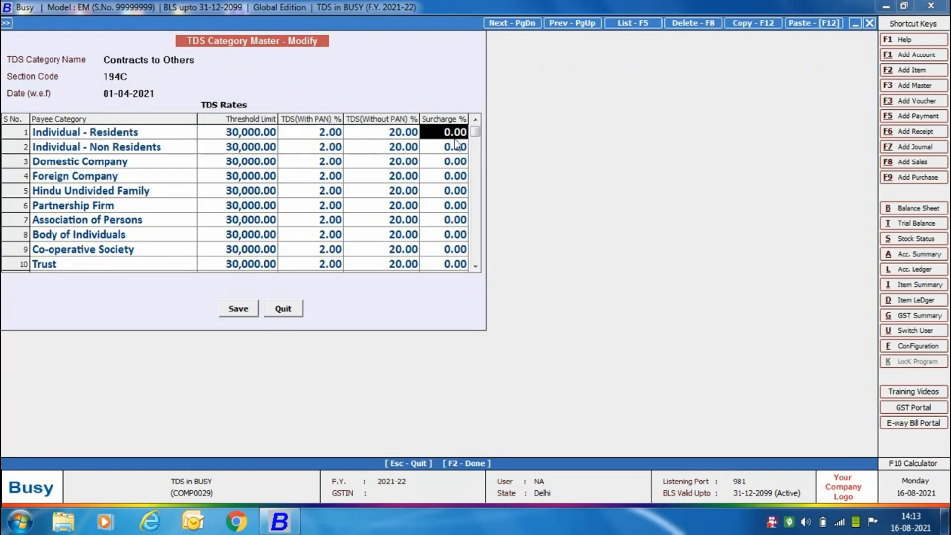
left_click(282, 311)
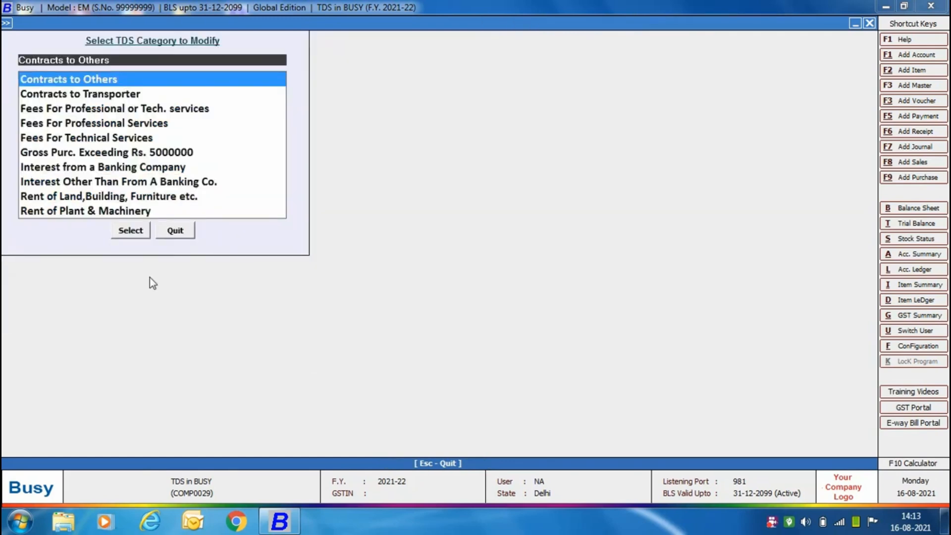
left_click(175, 233)
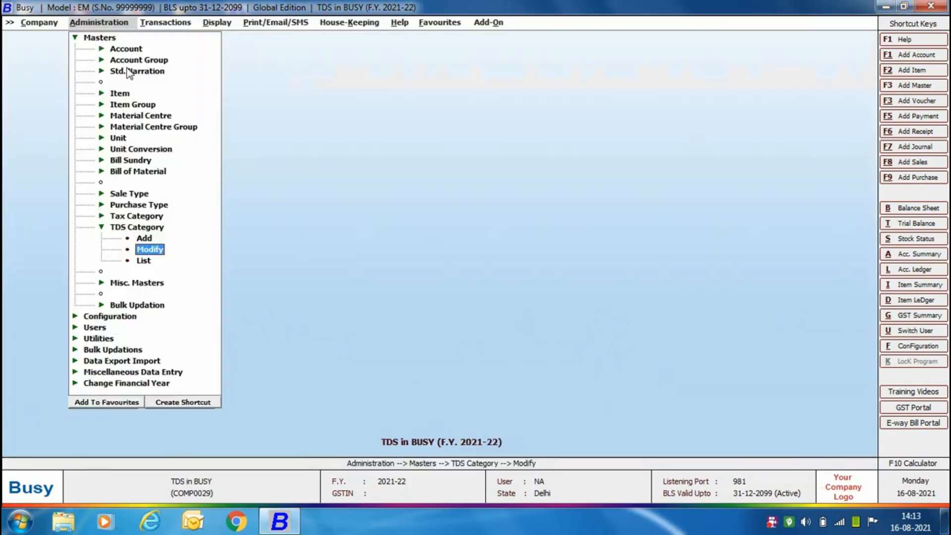
Open the account master TDS (Contracts to Others) for modification
left_click(126, 49)
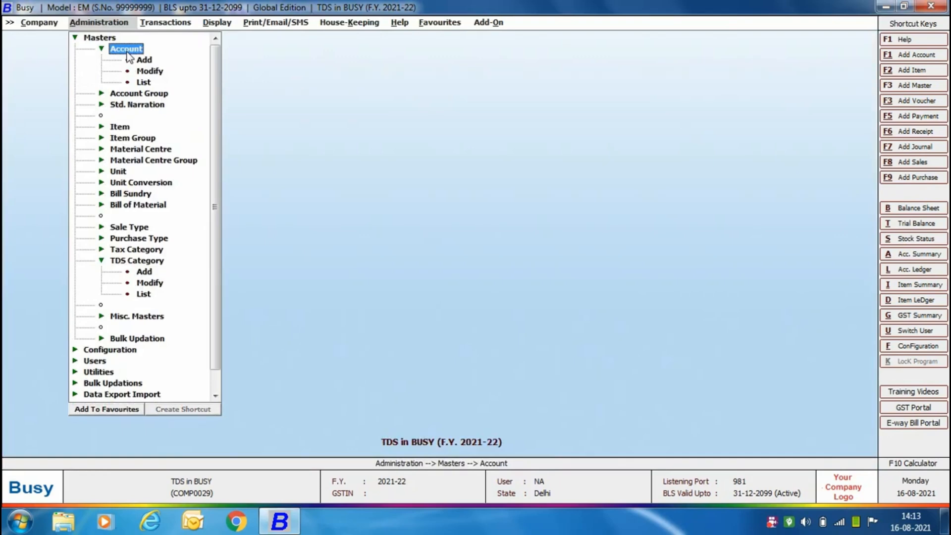
left_click(144, 72)
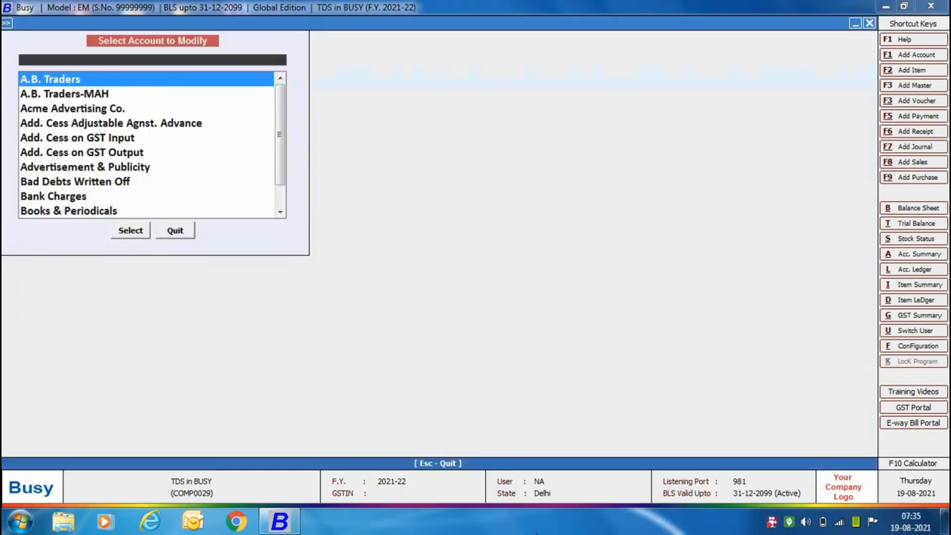
type("TD")
key("Down")
key("Down")
key("Down")
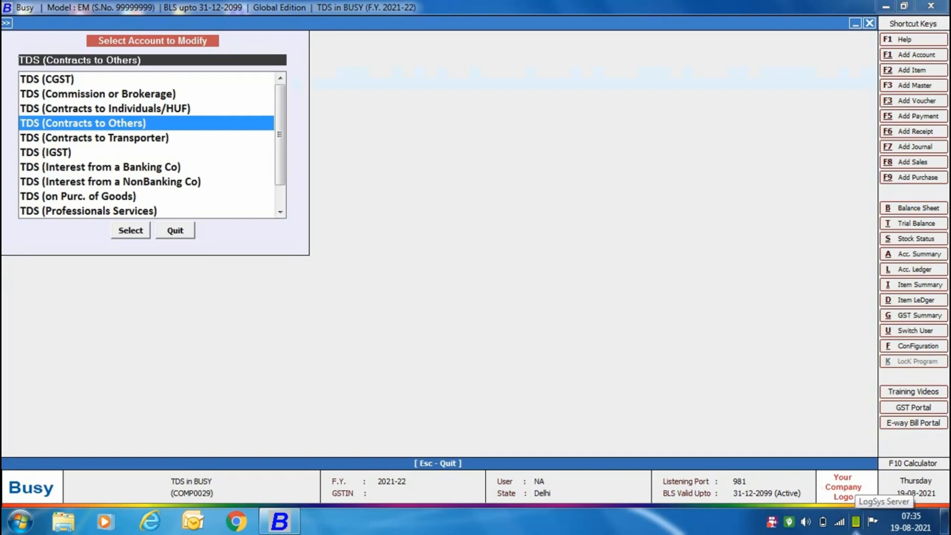
key("Return")
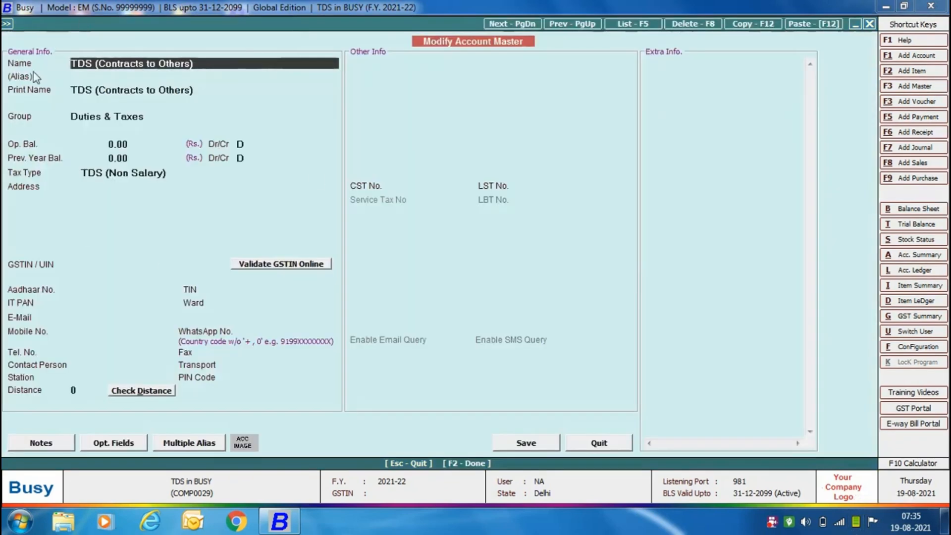
Keep Duties & Taxes as the account's group and TDS (Non Salary) as its tax type
key("Return")
key("Return")
key("Return")
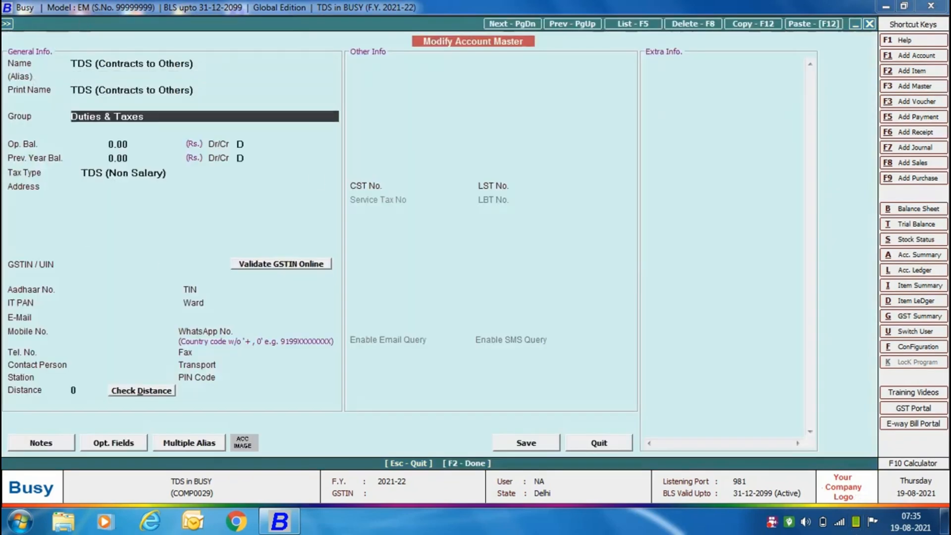
key("Return")
key("Return")
key("Return")
key("Return")
key("Return")
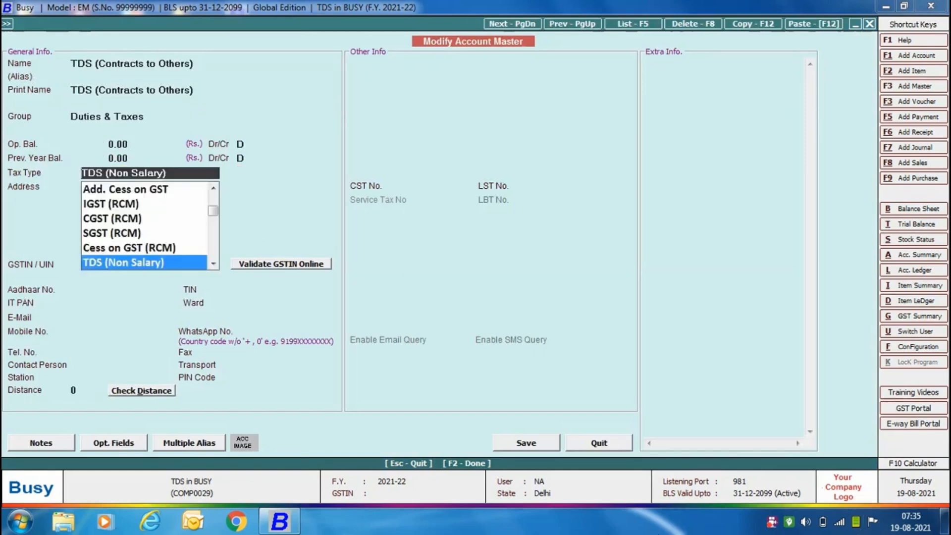
key("Return")
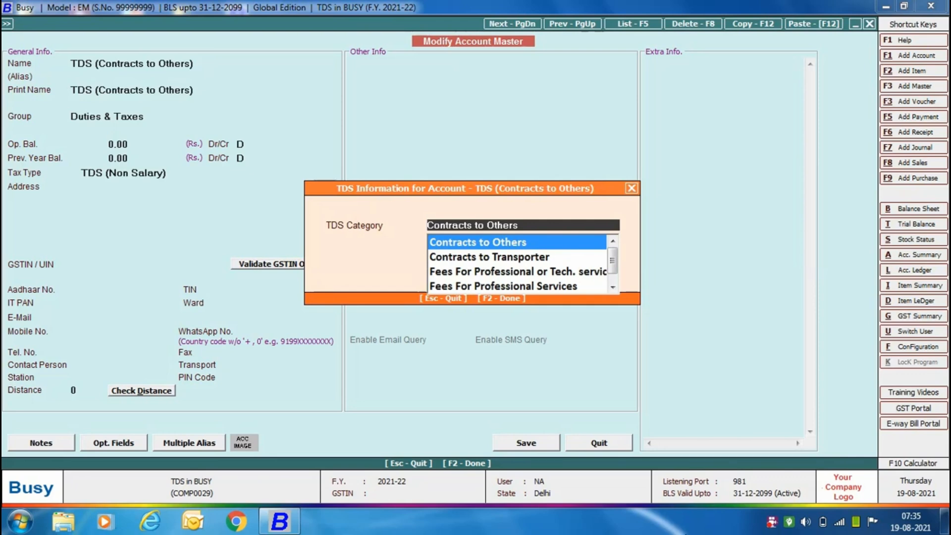
Keep Contracts to Others as the account's TDS category and save the account master
key("Return")
key("Return")
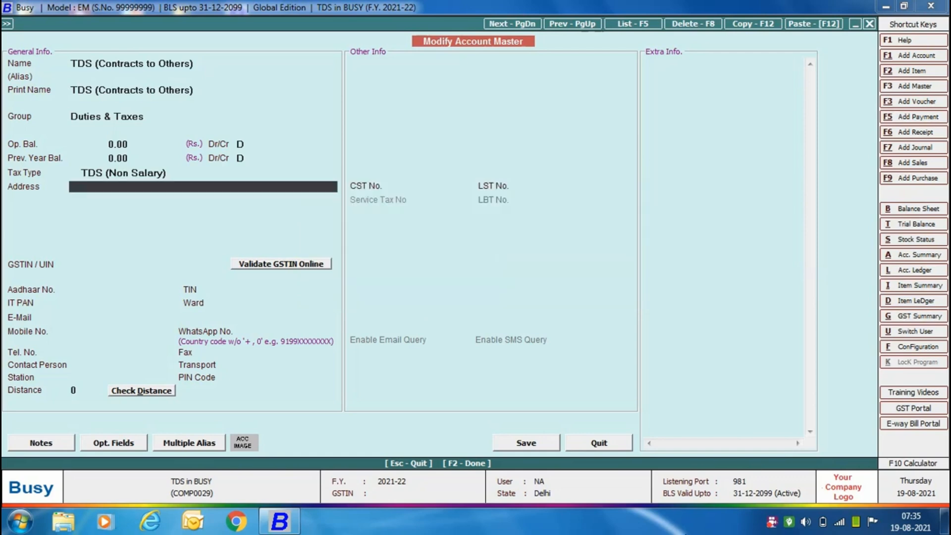
key("F2")
key("Return")
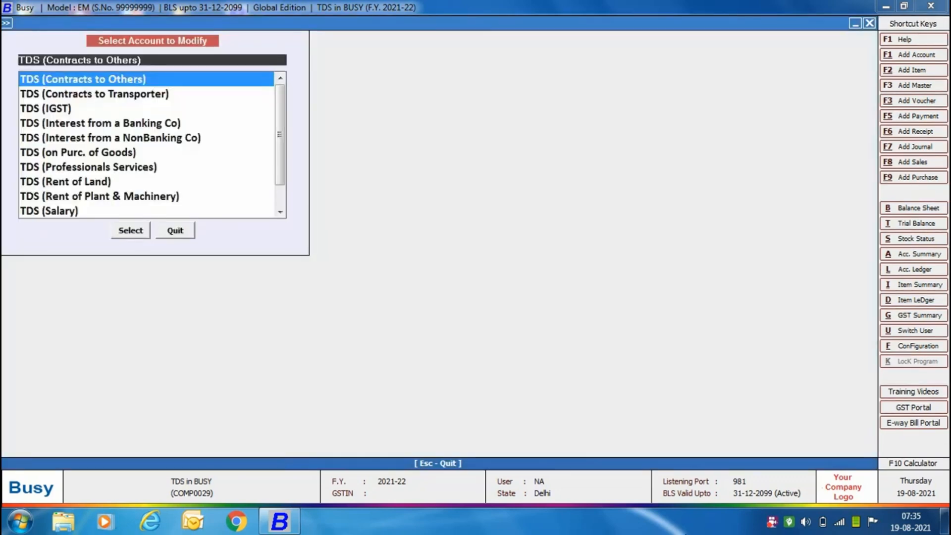
Open the Acme Advertising Co. account for modification, keep its Sundry Creditors group and bring up its TDS/TCS information
type("ac")
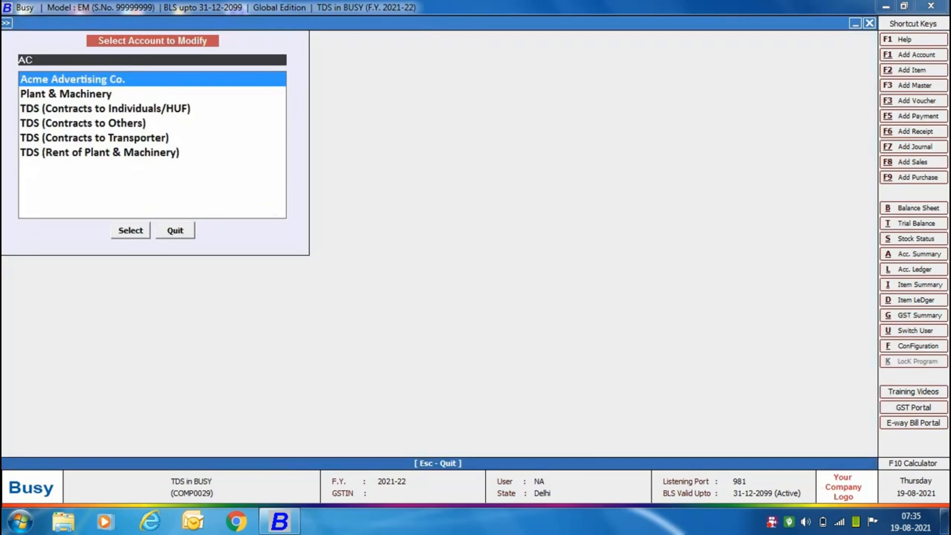
key("Return")
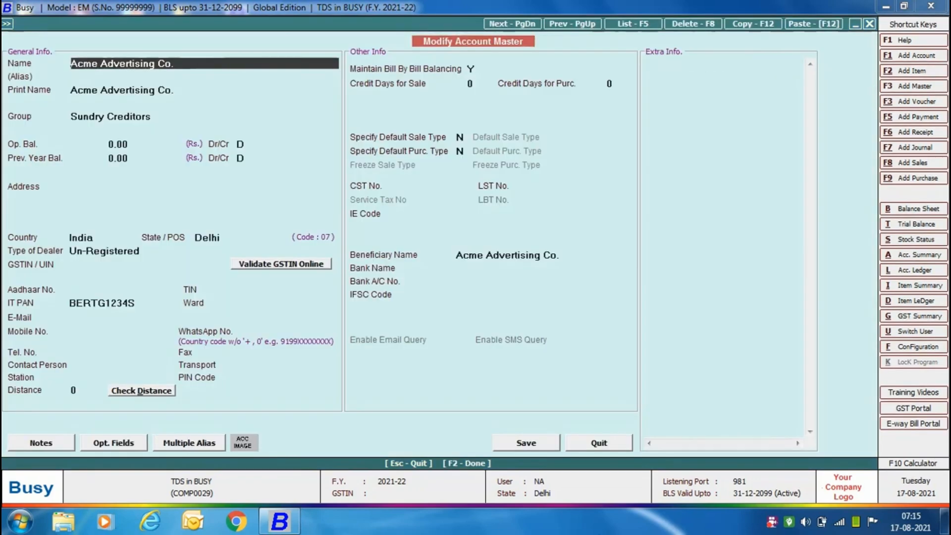
key("Return")
key("Return")
key("Return")
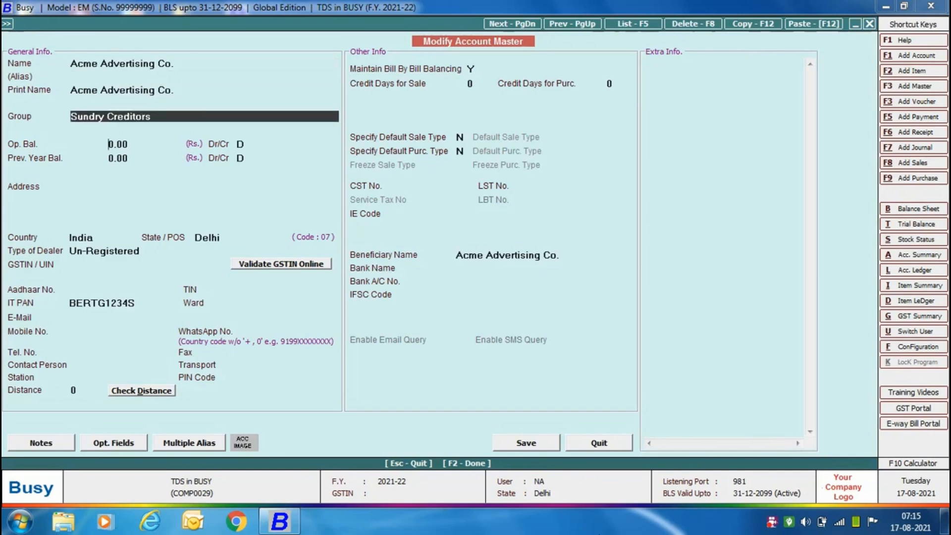
key("Return")
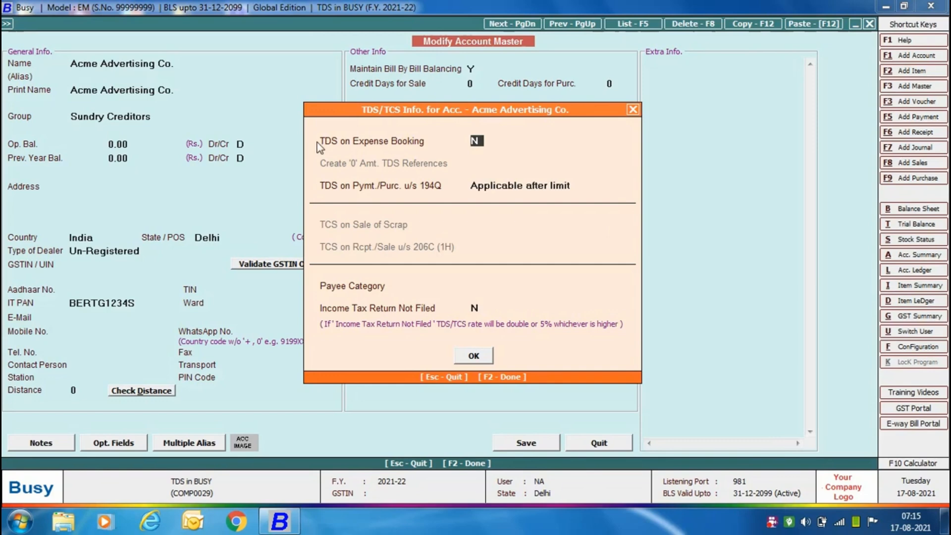
Enable TDS on Expense Booking for Acme Advertising Co. and set TDS on Pymt./Purc. u/s 194Q to Not Applicable
type("Y")
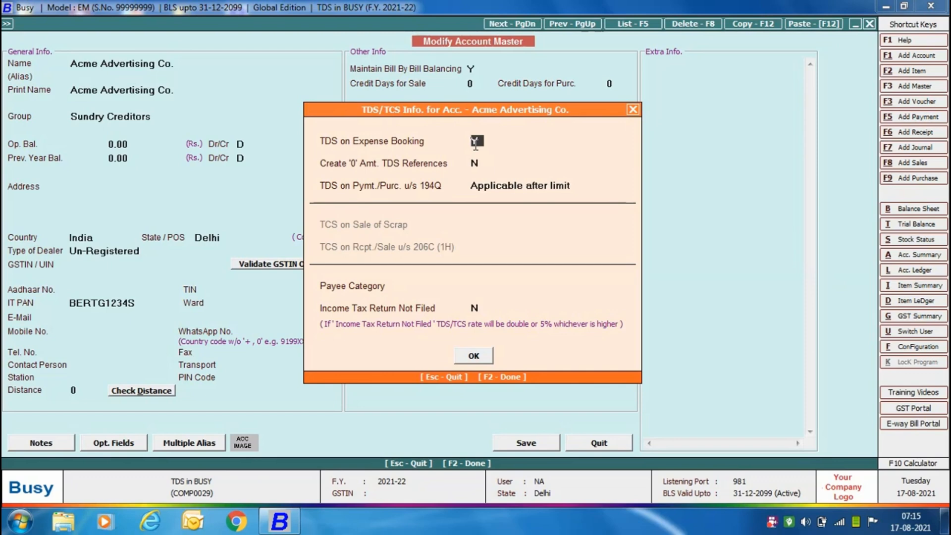
key("Return")
left_click(477, 184)
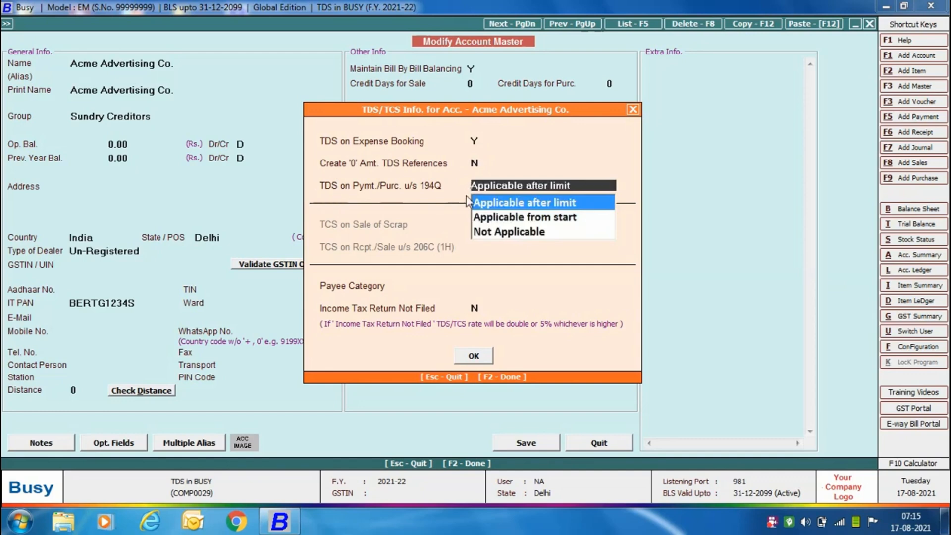
key("Down")
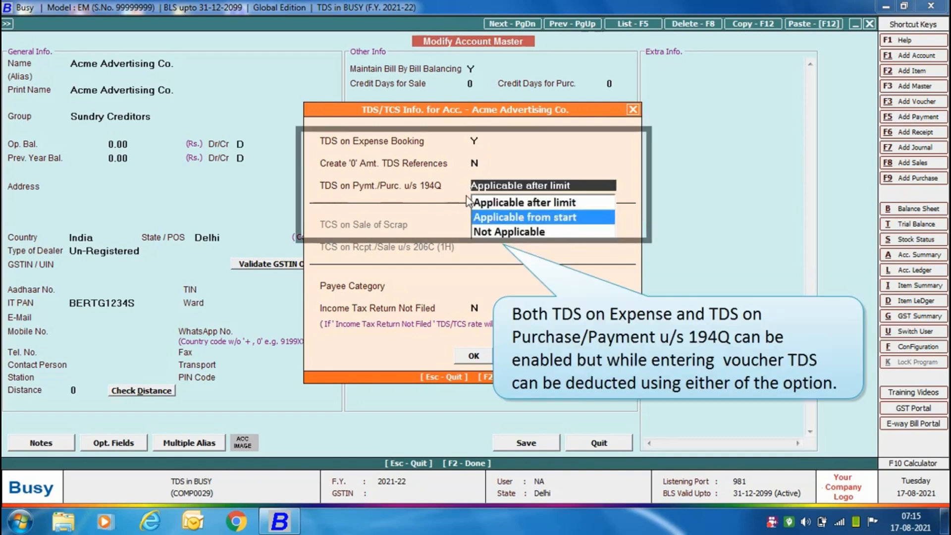
key("Down")
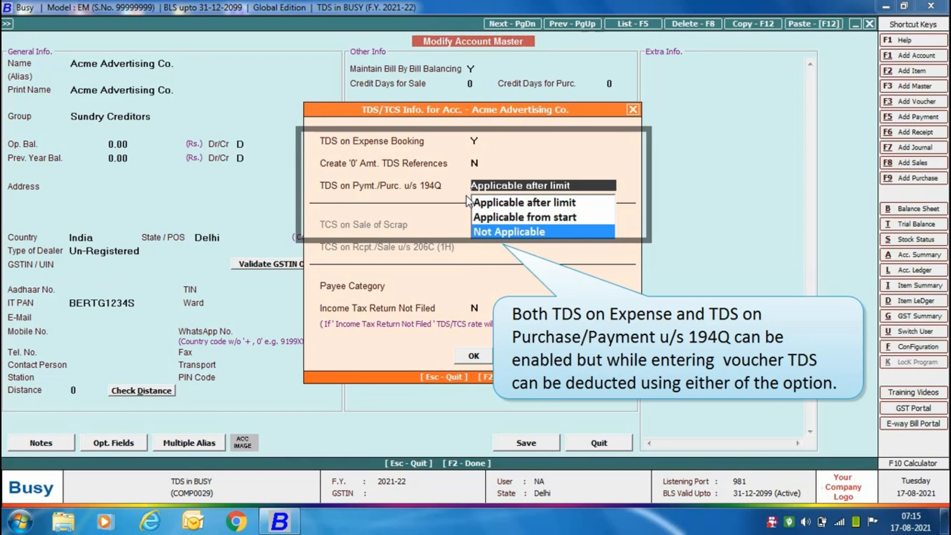
key("Return")
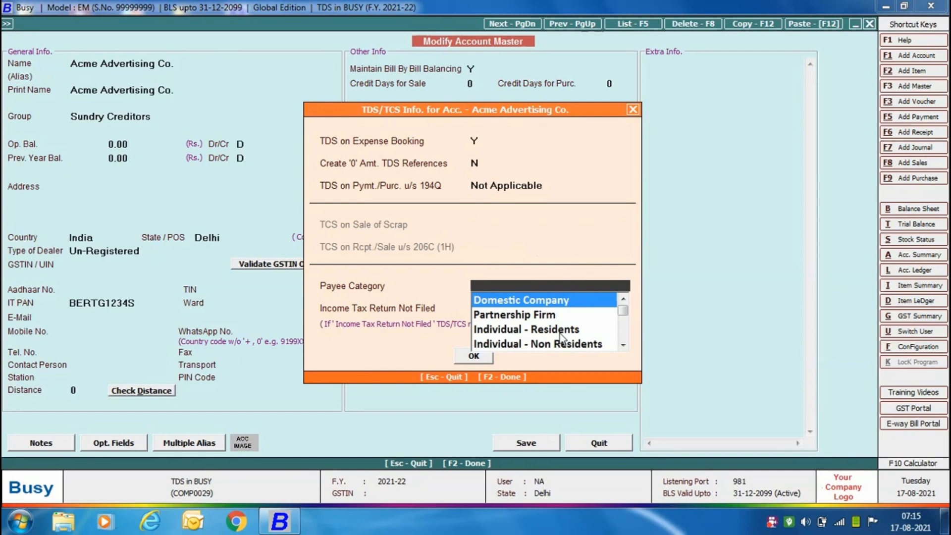
Set the payee category to Domestic Company, mark Income Tax Return Not Filed as Y, and save the Acme Advertising Co. account
key("Return")
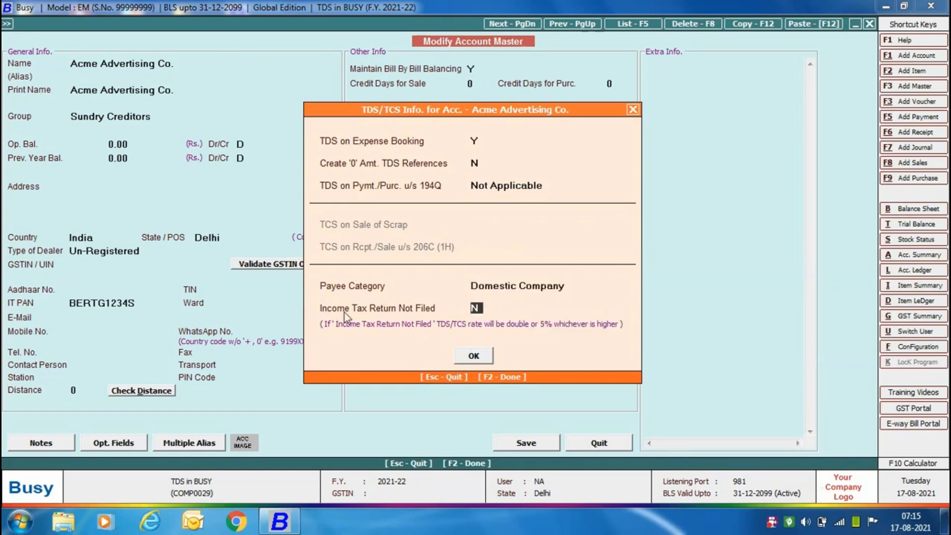
type("Y")
left_click(485, 359)
left_click(474, 356)
left_click(524, 448)
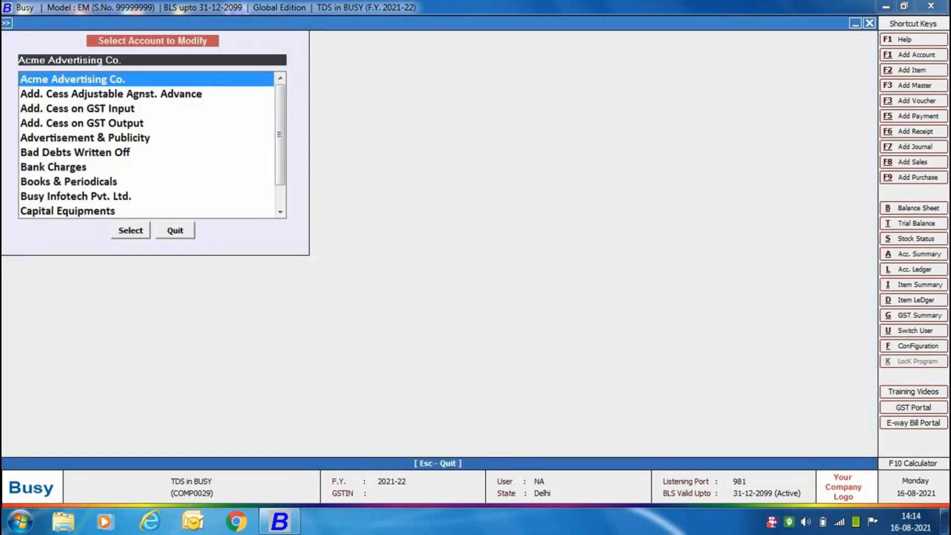
Open the Advertisement & Publicity account for modification, keep its Expenses (Indirect/Admn.) group and bring up its TDS information
type("adv")
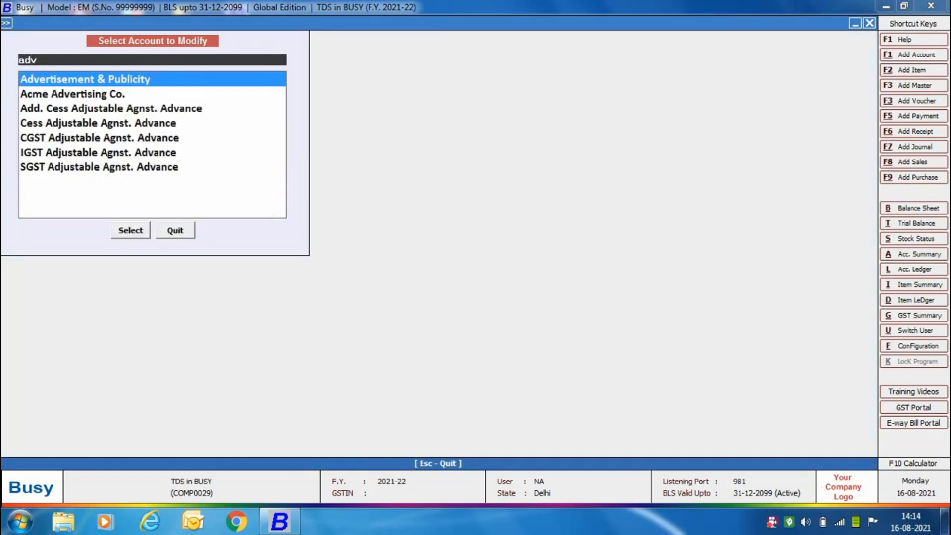
key("Return")
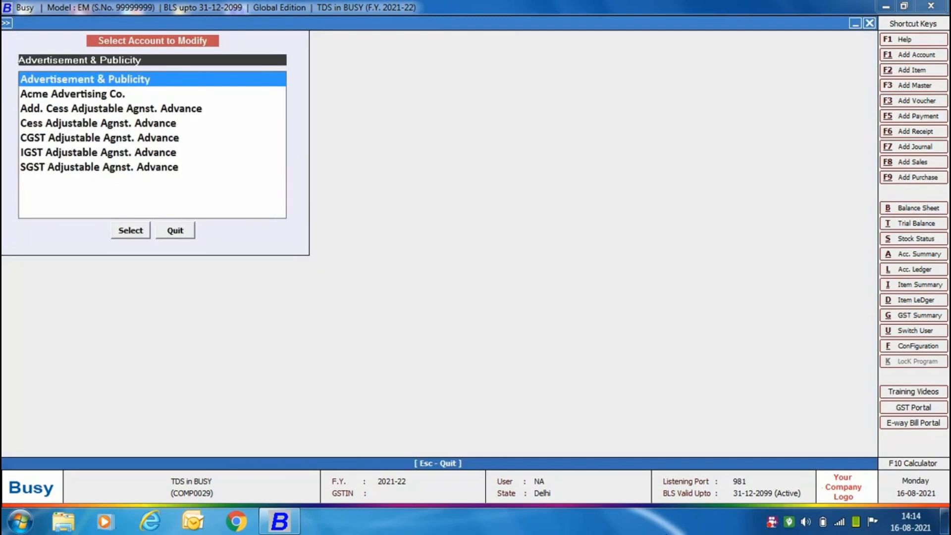
key("Return")
key("Return")
key("Return")
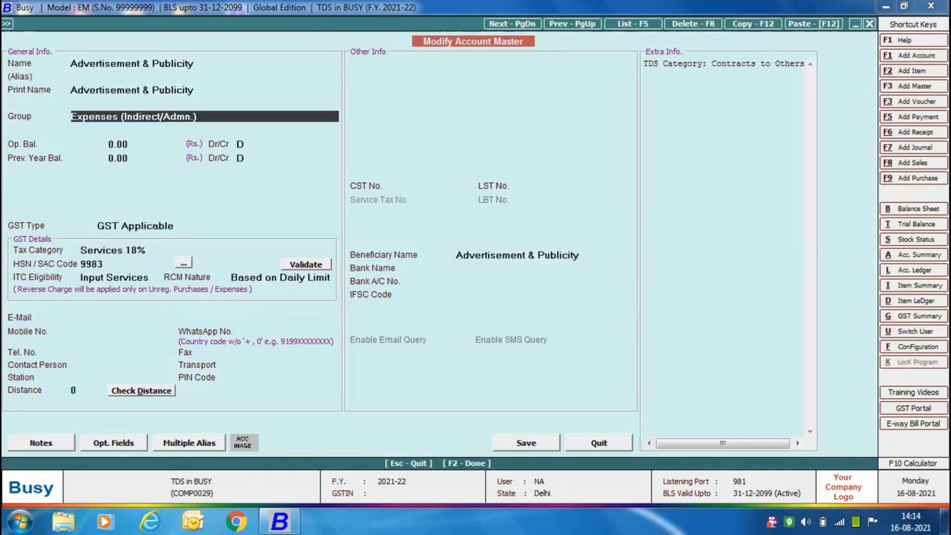
key("Return")
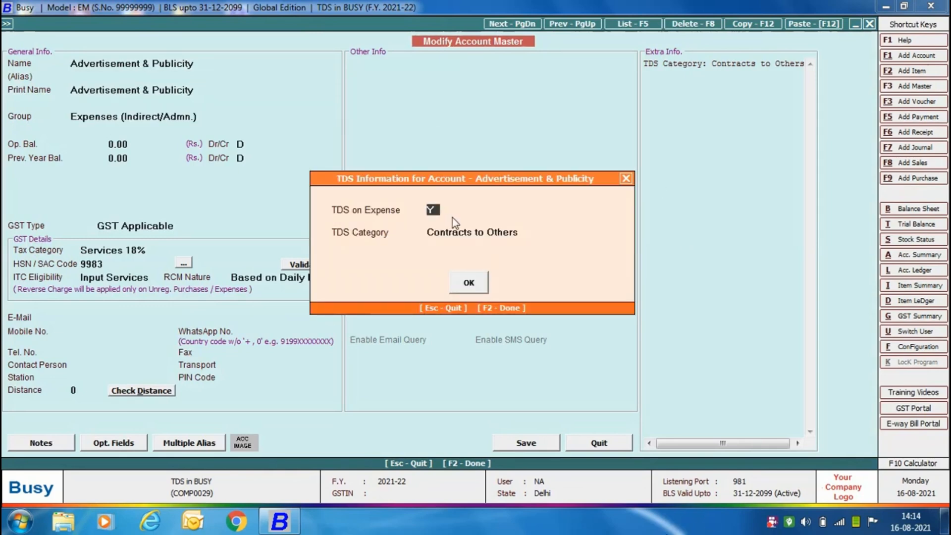
Keep TDS on Expense at Y with category Contracts to Others, save the Advertisement & Publicity account and leave account modification
key("Return")
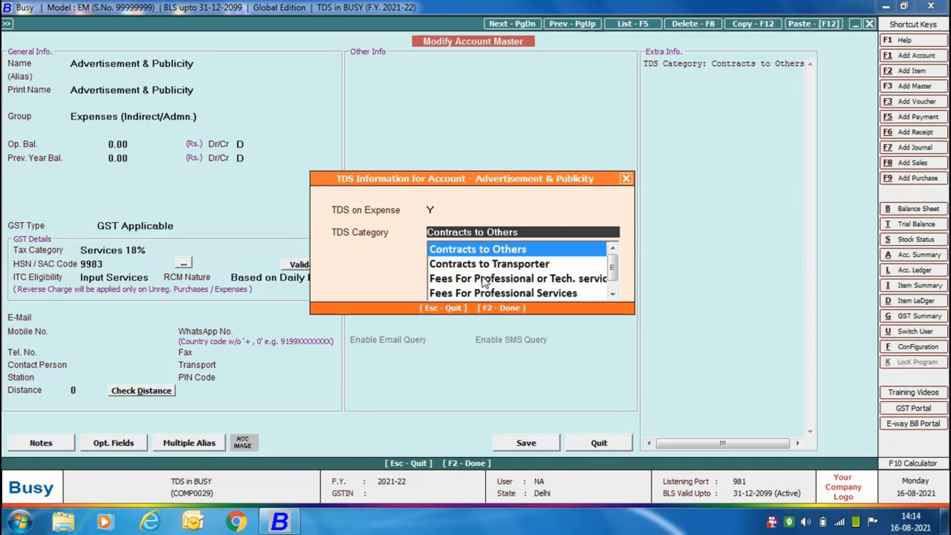
key("Return")
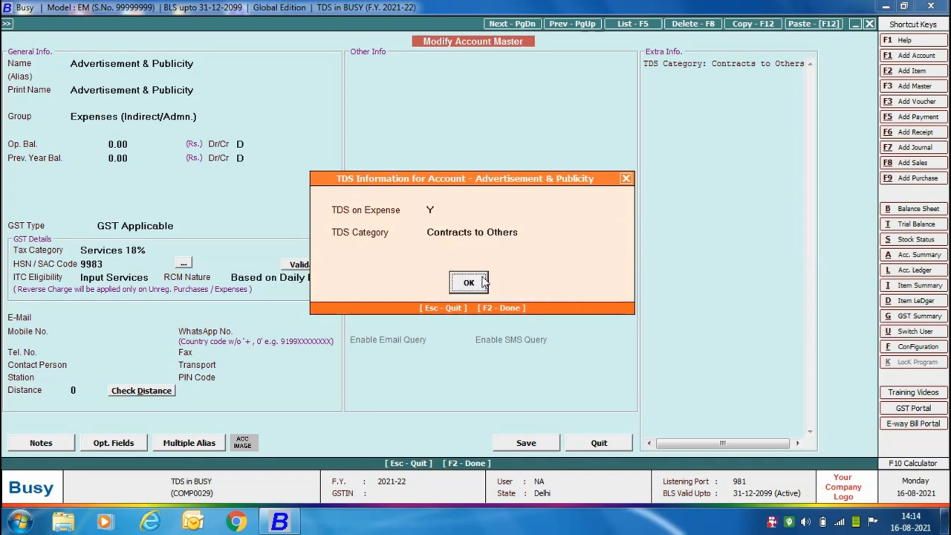
key("Return")
key("F2")
key("Return")
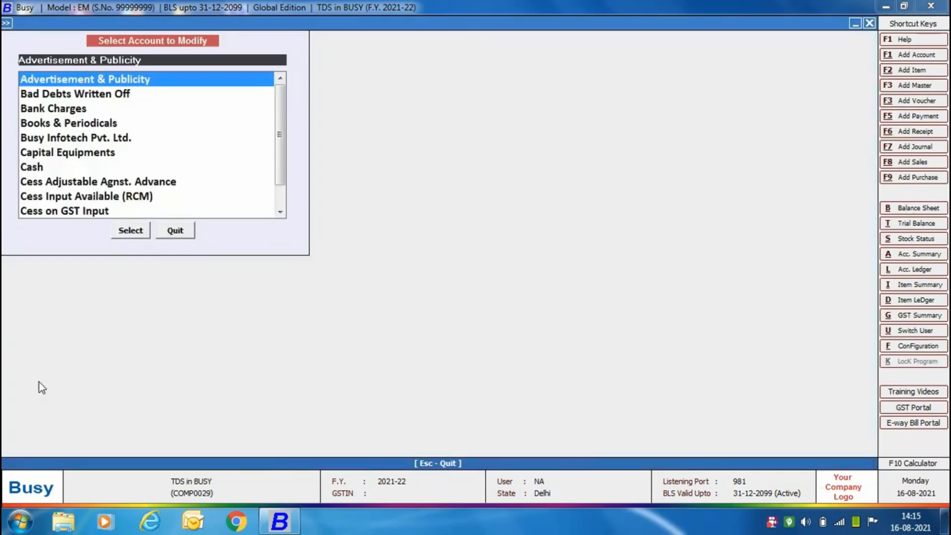
key("Escape")
key("Escape")
key("Escape")
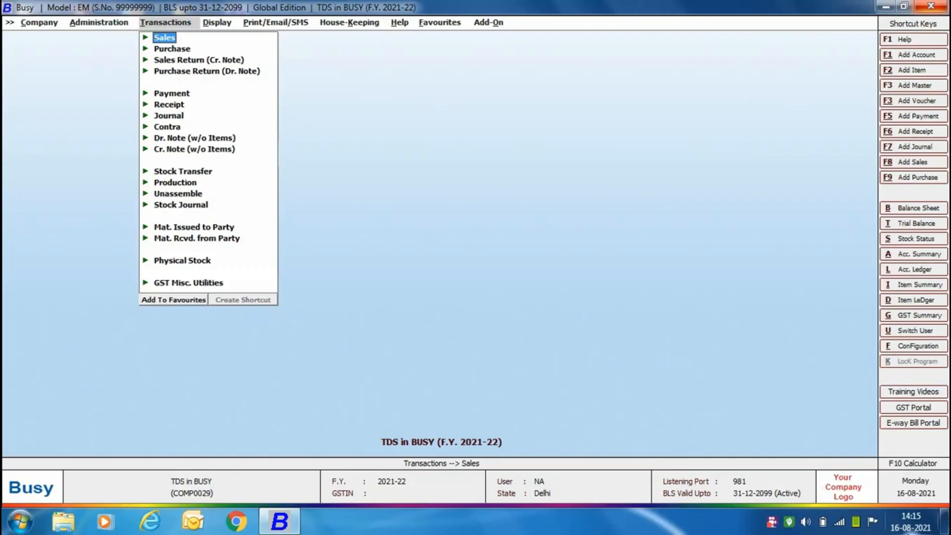
Start a new journal voucher in the Main series dated 01-07-2021 with GST Nature Not Applicable
key("Down")
key("Down")
key("Down")
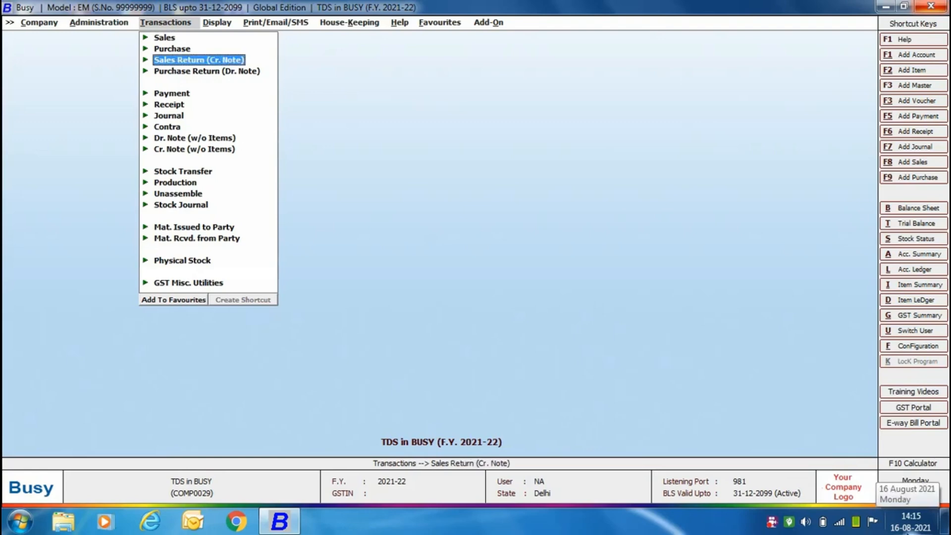
key("Down")
key("Down")
key("Down")
key("Return")
key("Return")
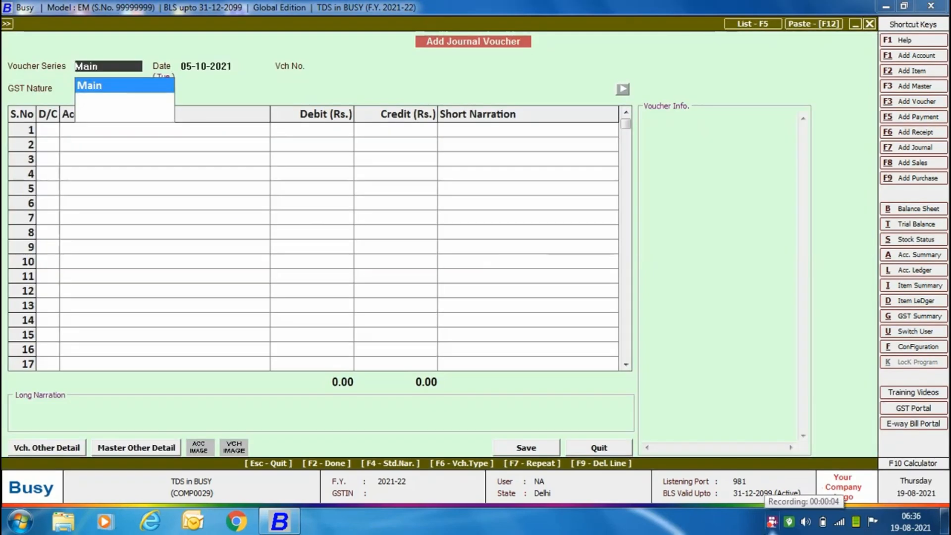
key("Return")
type("01-07")
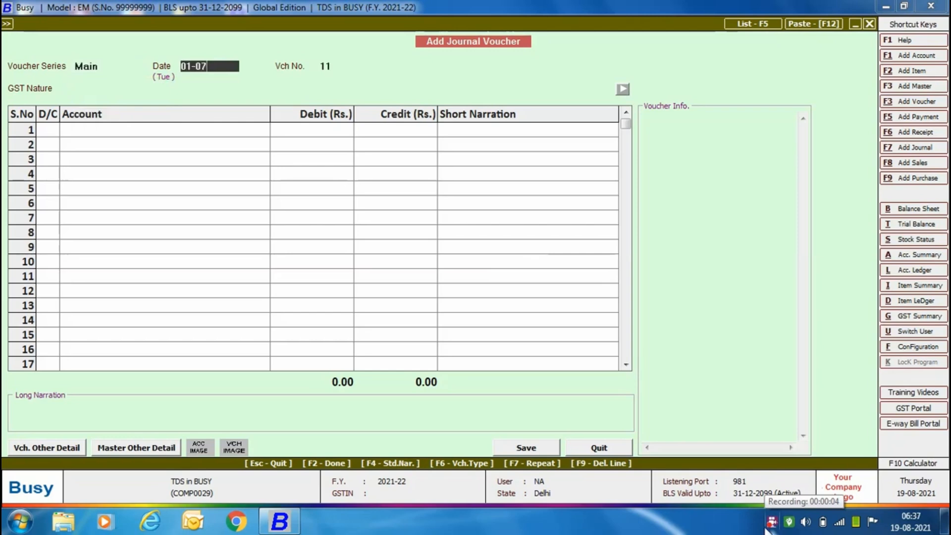
key("Return")
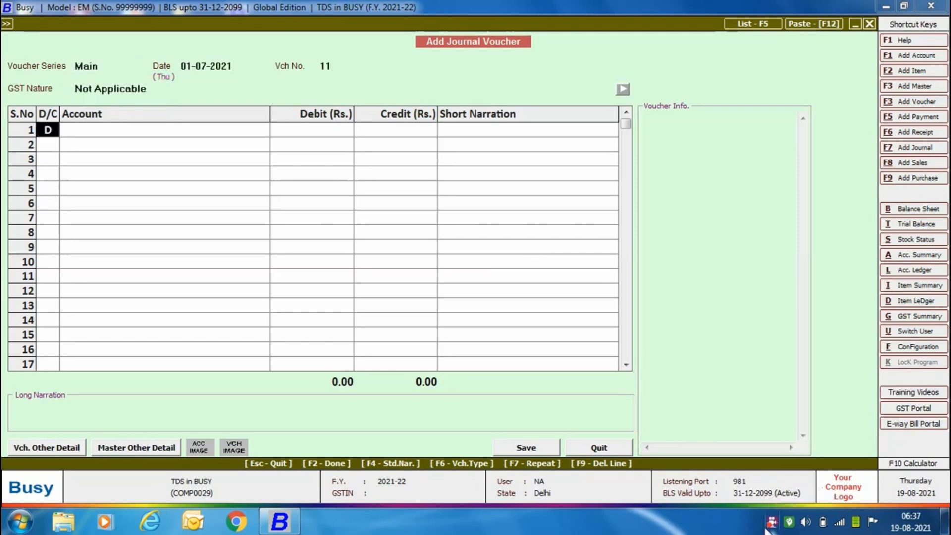
Debit Advertisement & Publicity with 1,00,000 in the journal voucher's first row
key("Return")
type("adver")
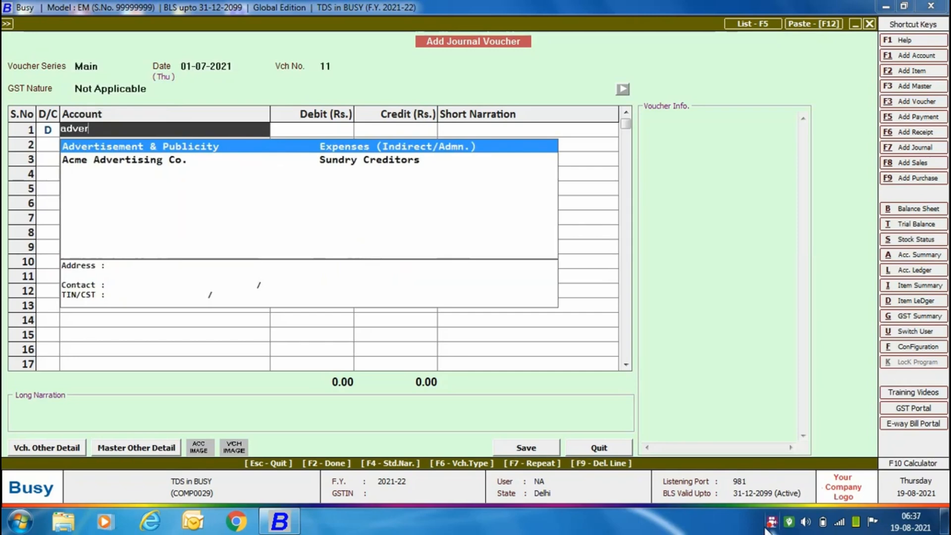
key("Return")
type("100000")
key("Return")
key("Return")
Credit Acme Advertising Co. in the second row, calculate TDS for the current voucher and post it to TDS (Contracts to Others)
key("Return")
type("acm")
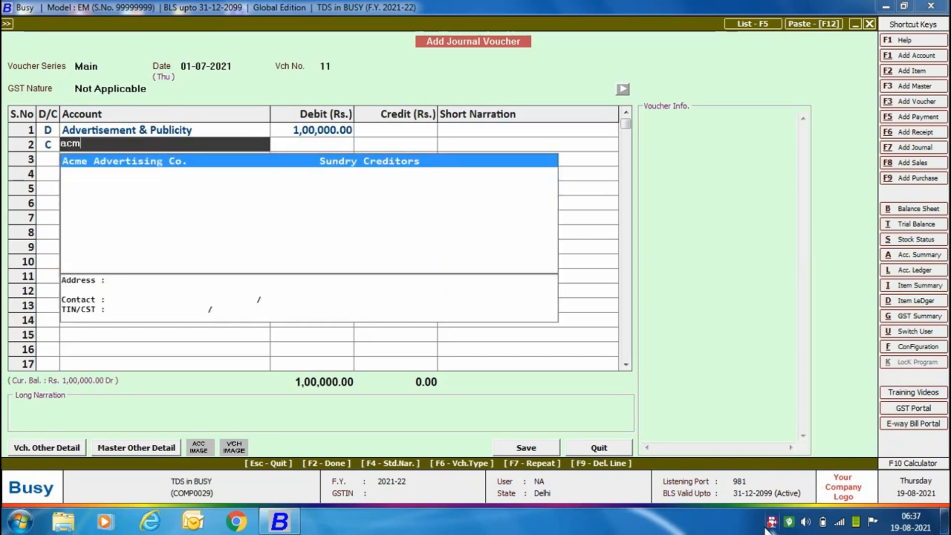
key("Return")
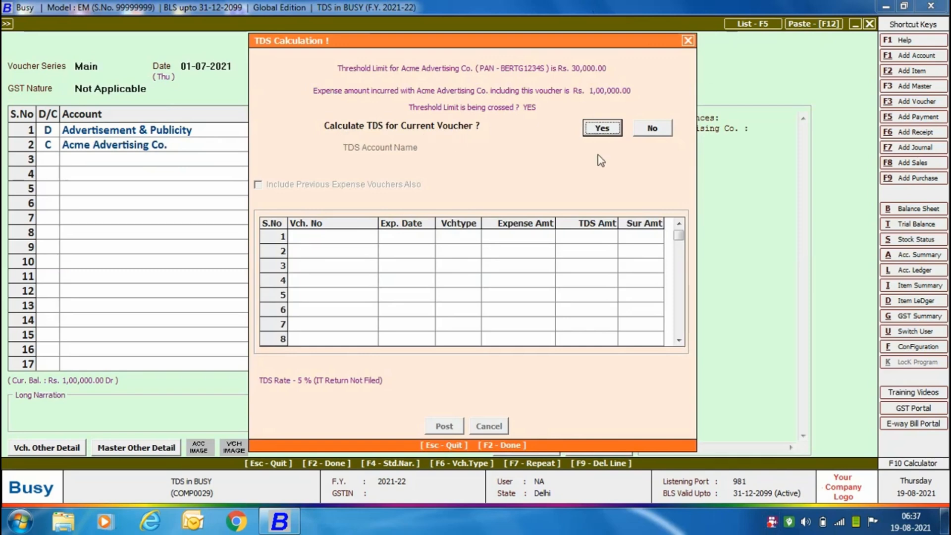
left_click(599, 130)
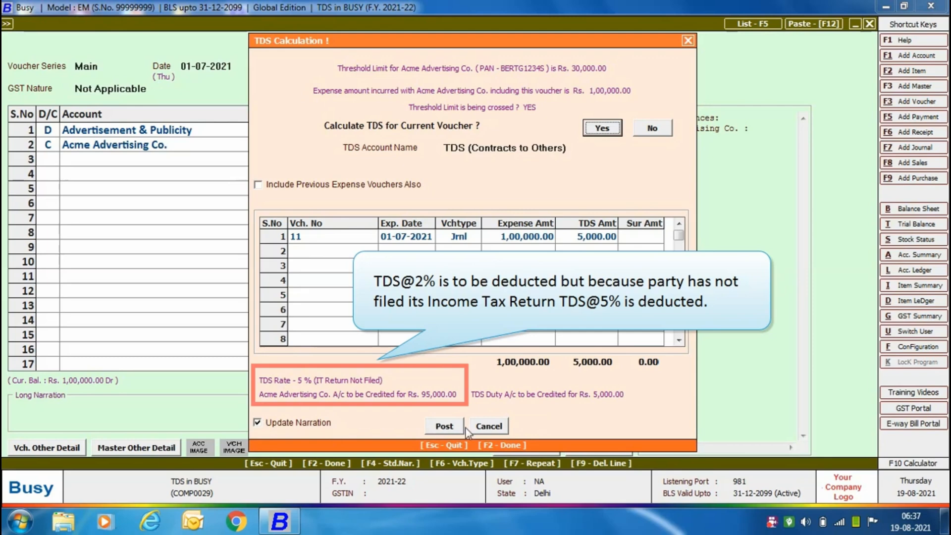
left_click(446, 427)
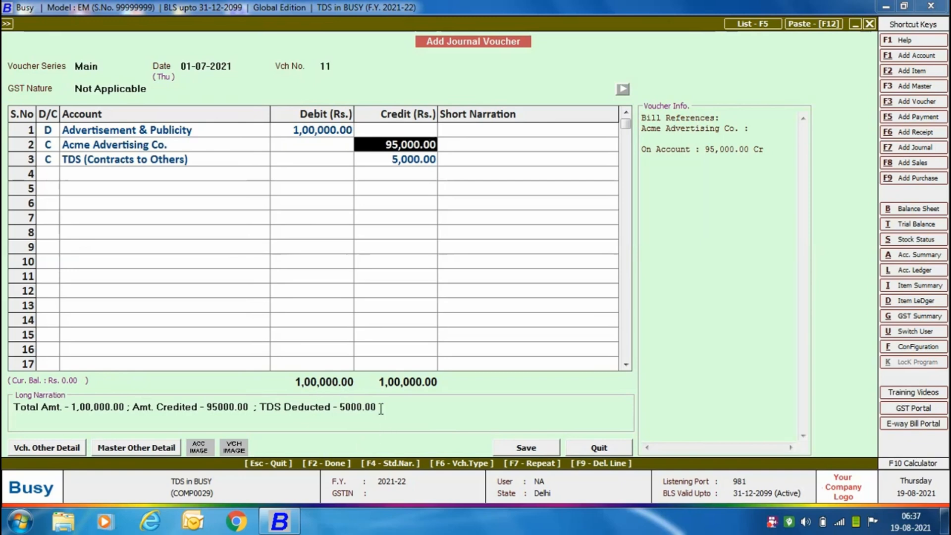
Save the journal voucher, accepting the TDS deduction details with TDS applicable, category Contracts to Others and 5% TDS on 1,00,000
left_click(535, 448)
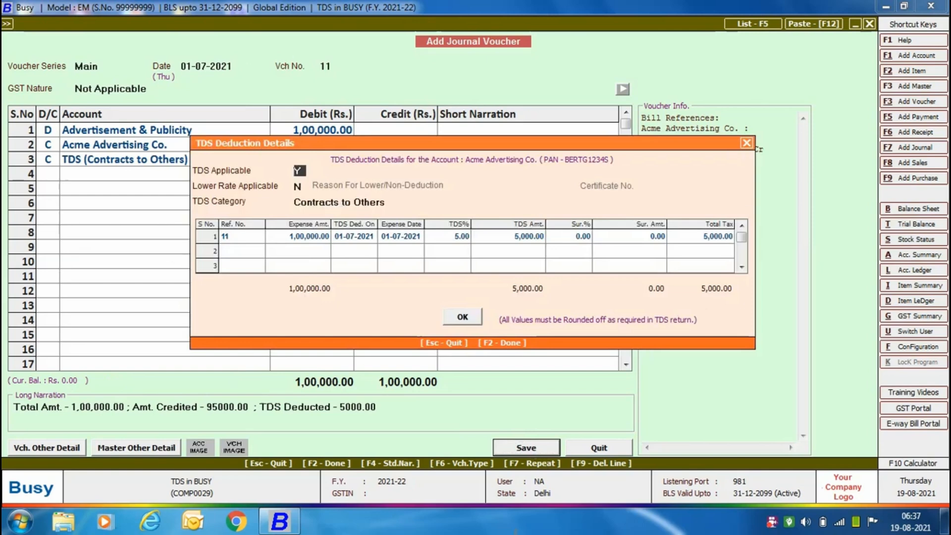
key("Return")
key("Return")
key("Return")
key("Return")
key("Return")
key("Return")
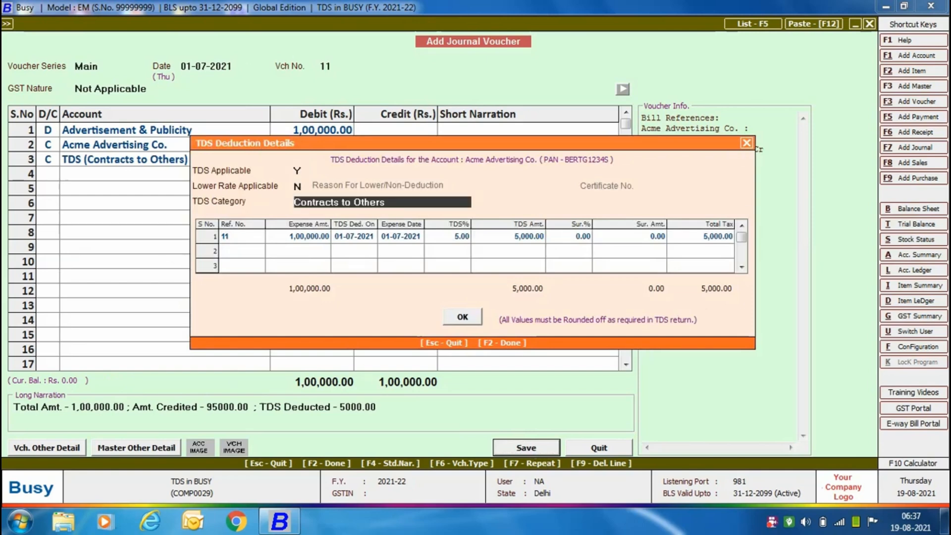
key("Return")
key("Return")
key("Return")
key("Return")
key("Return")
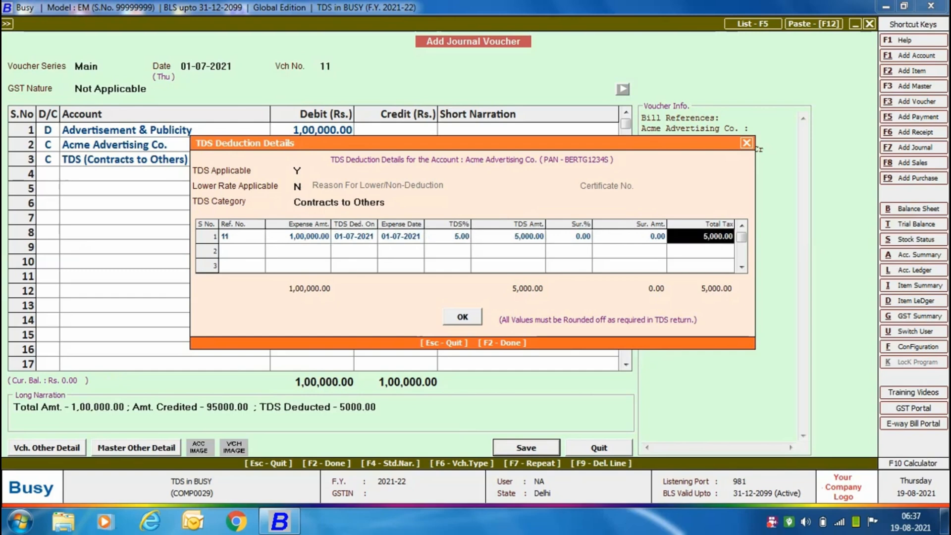
key("Return")
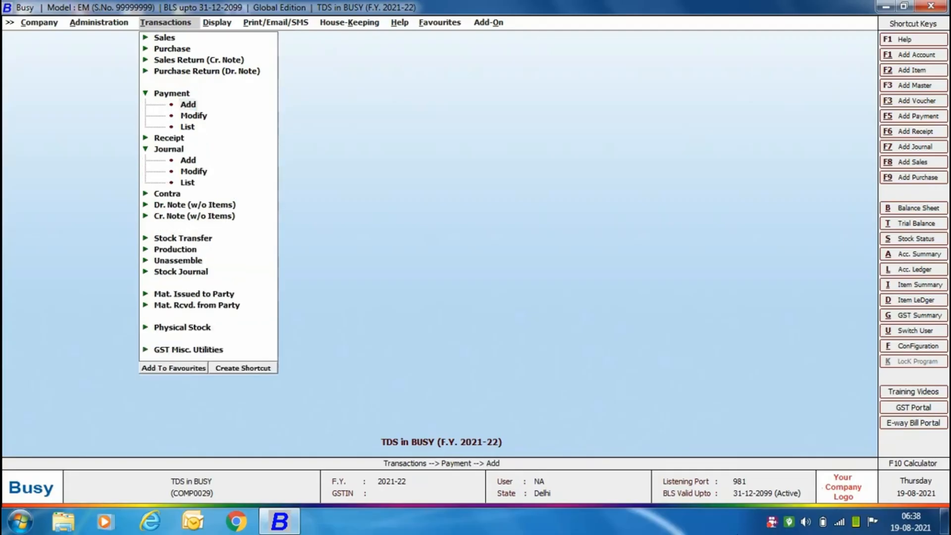
Start a new payment voucher in the Main series dated 10-07-2021 with GST Nature Not Applicable
key("Return")
key("Return")
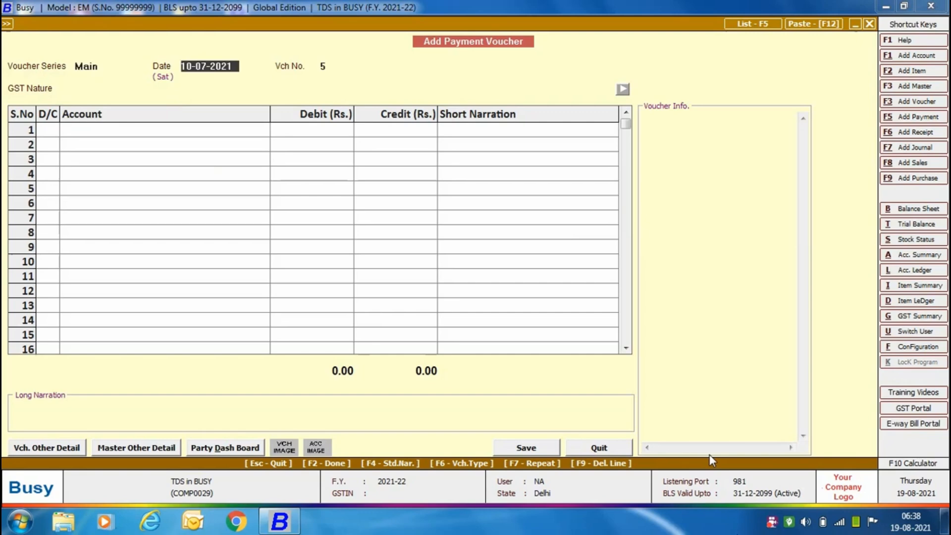
key("Return")
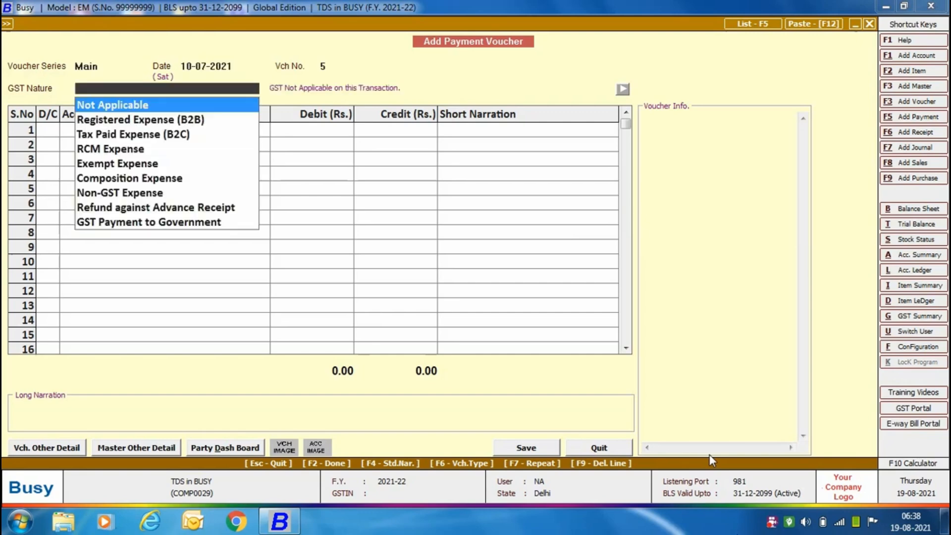
key("Return")
Debit Servek Enterprises with 5,00,000 in the payment voucher's first row
key("Return")
type("se")
key("Return")
type("5,00,000")
key("Return")
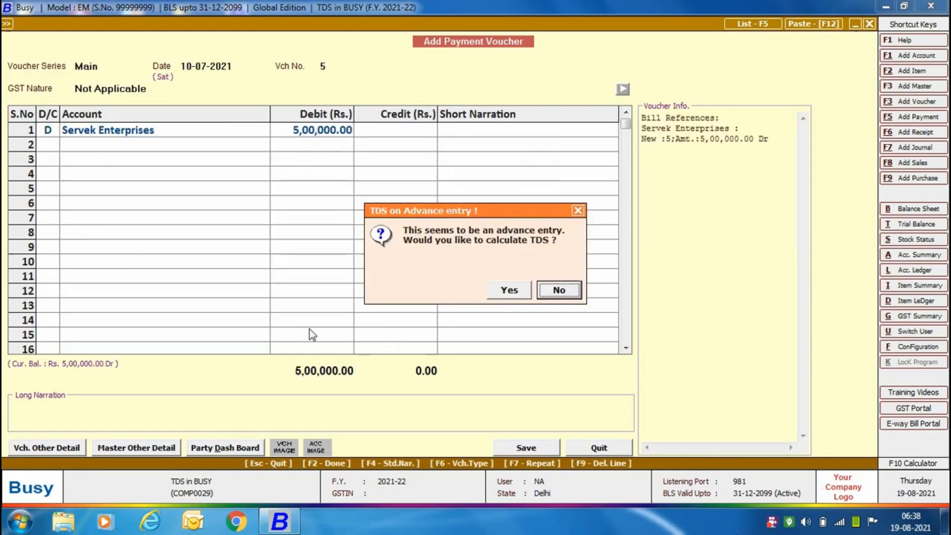
Calculate TDS on the advance using the TDS (Contracts to Others) account and apply it to the payment voucher
left_click(510, 291)
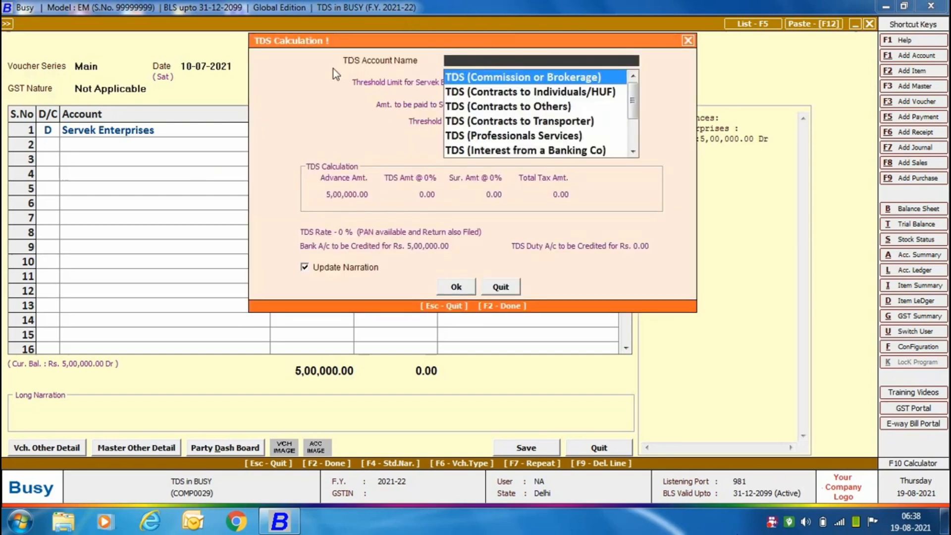
key("Down")
key("Down")
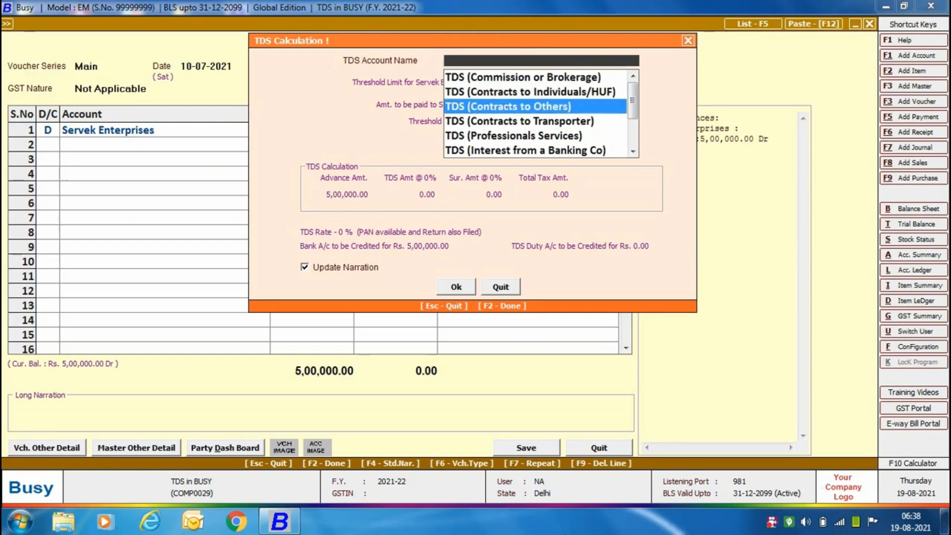
key("Return")
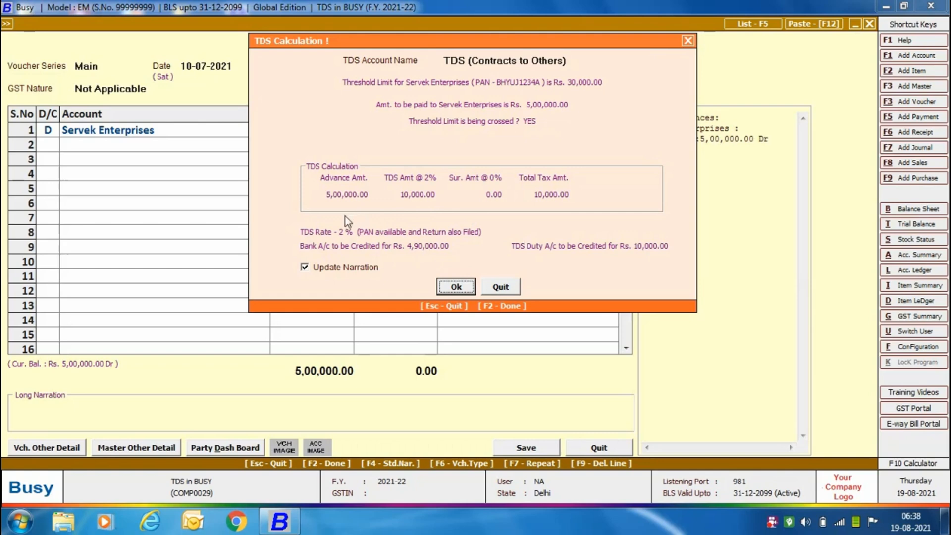
left_click(460, 287)
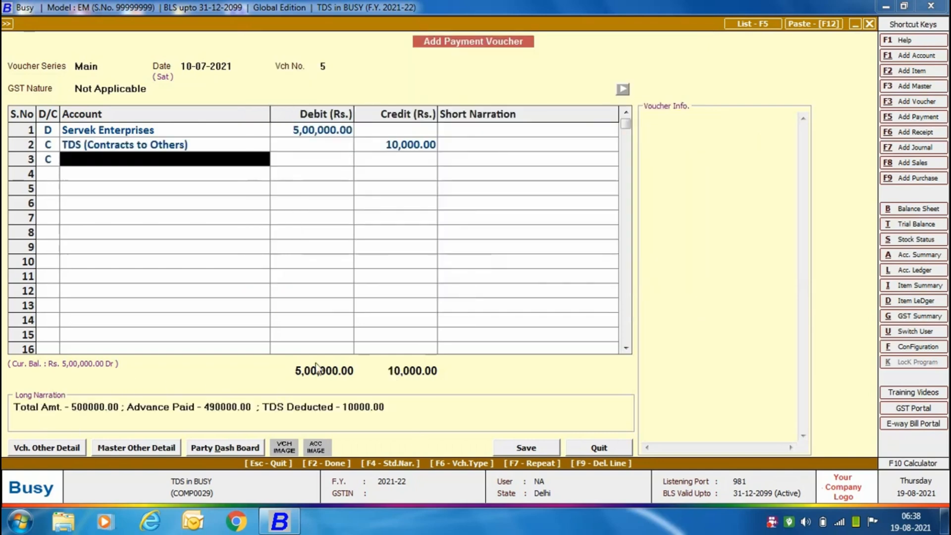
Credit HDFC Bank with 4,90,000 in the payment voucher's third row
type("hdf")
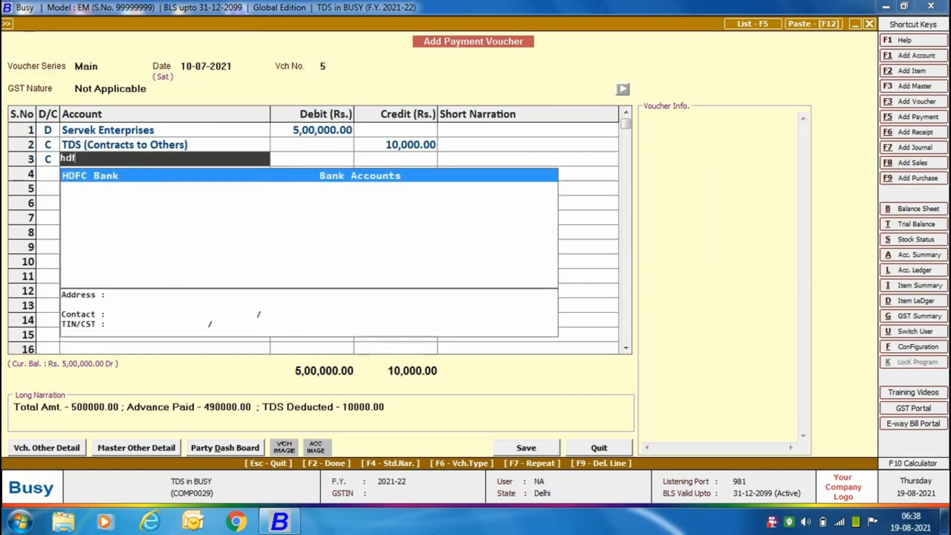
key("Return")
key("Return")
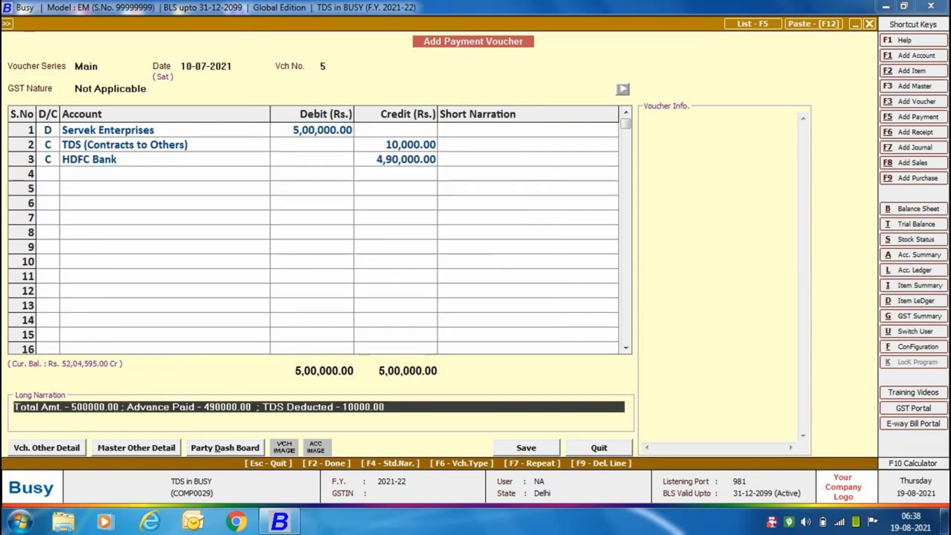
Fill the TDS deduction details for Servek Enterprises with expense amount 5,00,000, dates 10-07-2021, 2% TDS and total tax 10,000
key("Return")
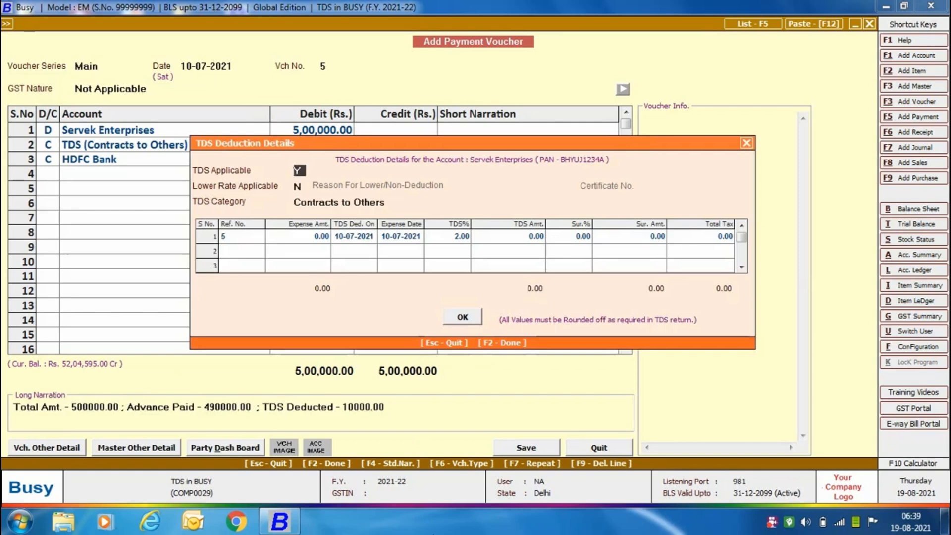
key("Return")
key("Return")
key("Return")
key("Return")
key("Return")
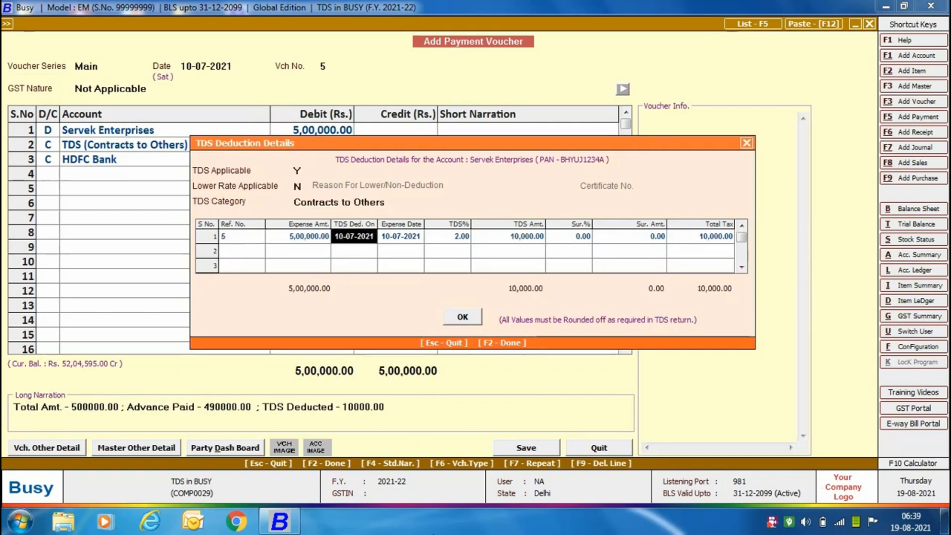
key("Return")
key("Return")
key("Return")
key("Return")
key("Return")
key("Return")
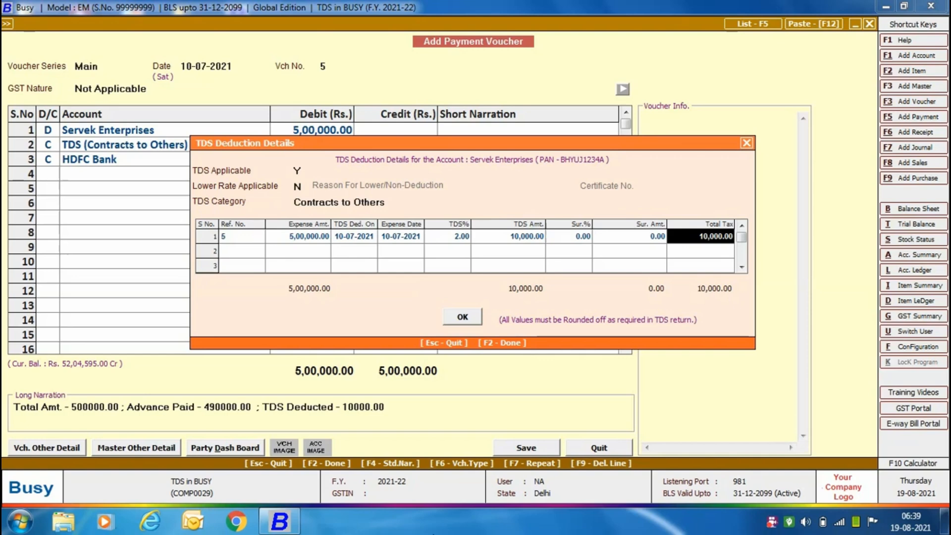
Accept the TDS deduction details and save the payment voucher
key("Return")
key("Return")
key("F2")
key("Return")
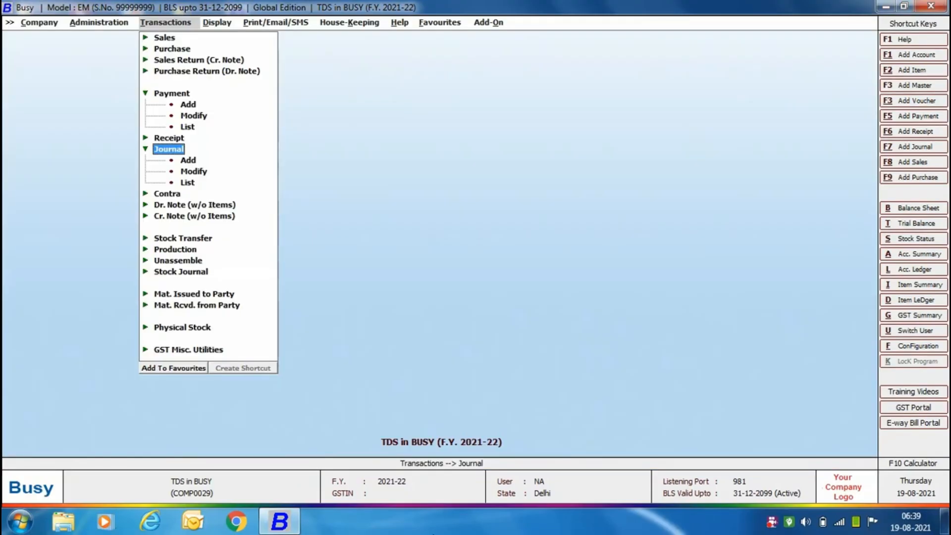
Start a new journal voucher in the Main series dated 31-07-2021 with GST Nature Not Applicable
key("Down")
key("Return")
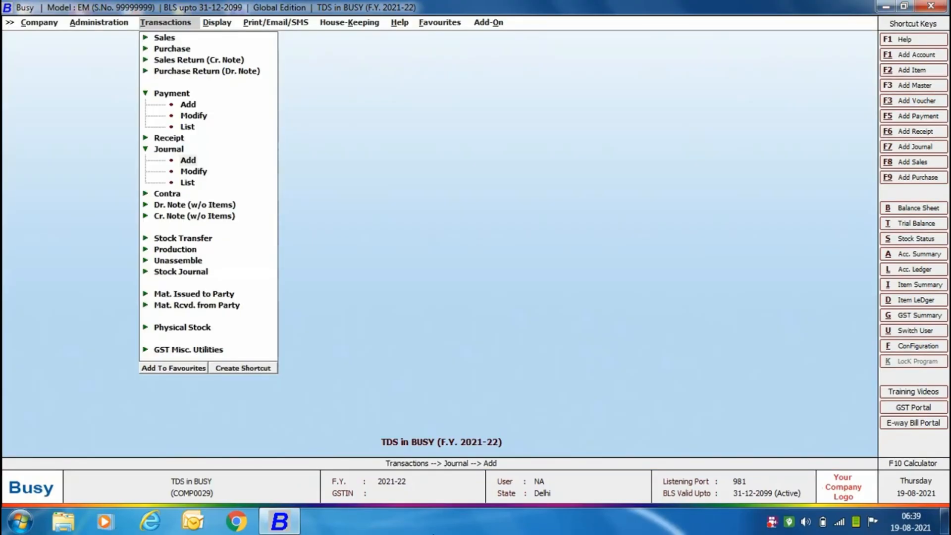
type("31-07")
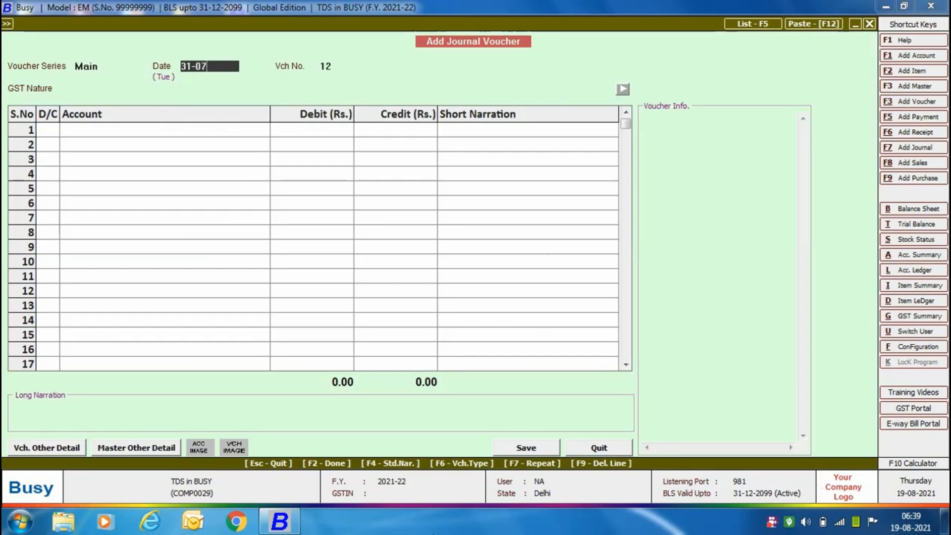
key("Return")
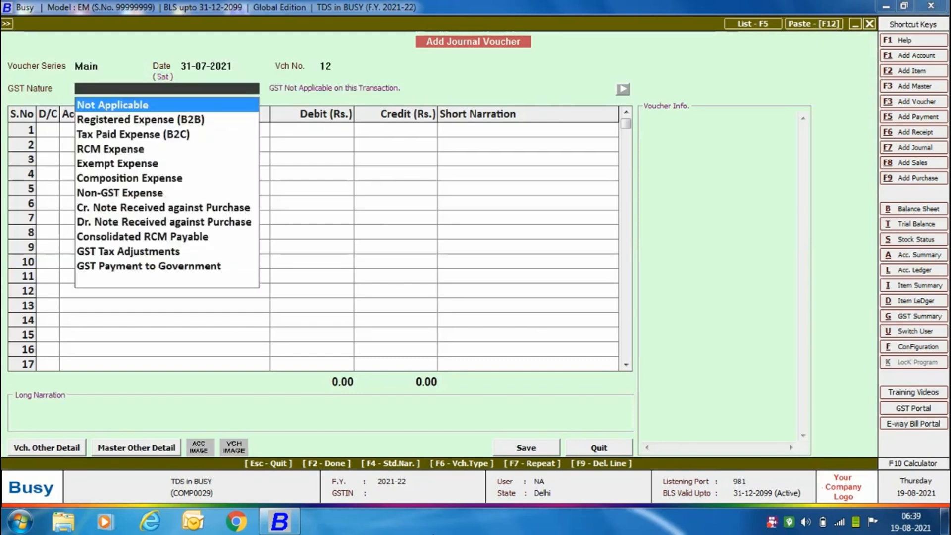
key("Return")
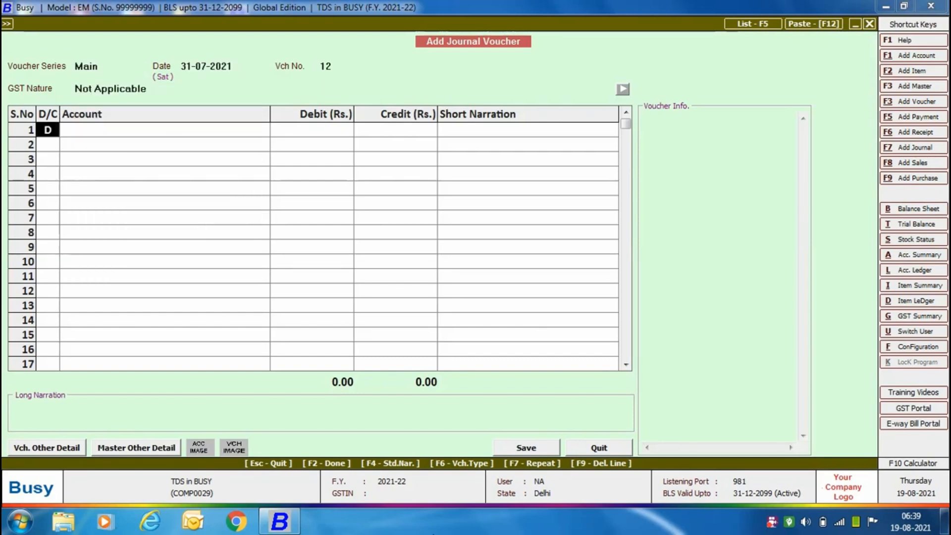
Debit Acme Advertising Co. with 95,000 in the journal voucher's first row
key("Return")
type("acme")
key("Return")
type("95000")
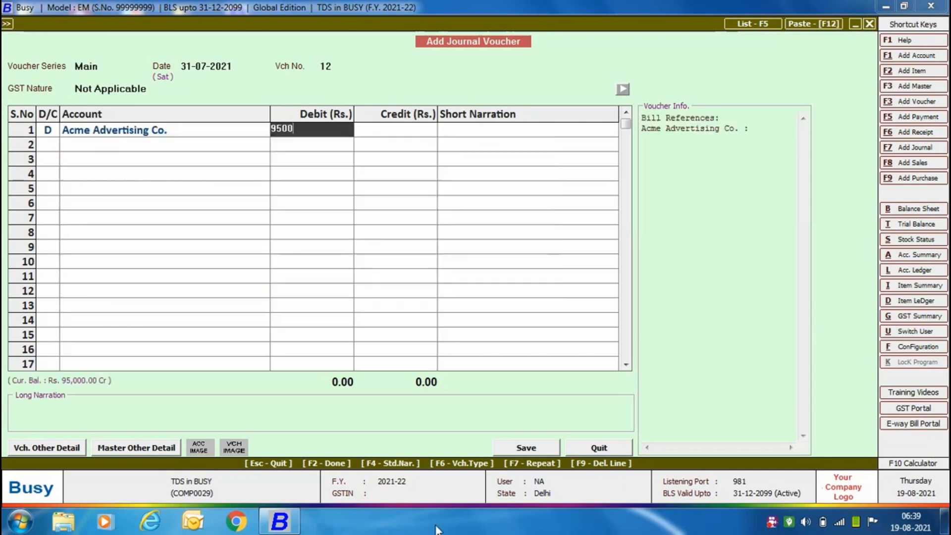
key("Return")
key("Return")
Debit TDS (Contracts to Others) with 5,000 in the journal voucher's second row
key("d")
key("Return")
type("tds")
key("Down")
key("Down")
key("Down")
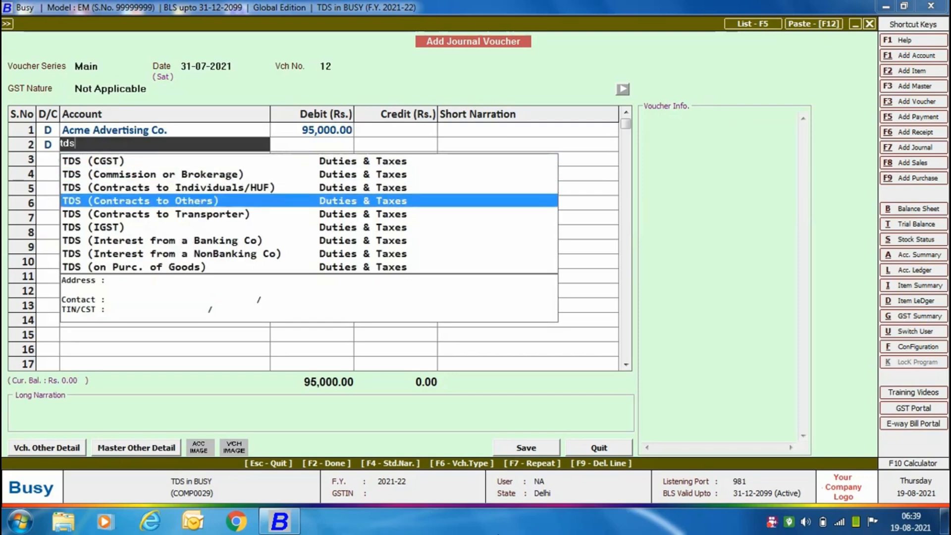
key("Return")
type("5000")
key("Return")
key("Return")
Credit Advertisement & Publicity with 1,00,000 in the journal voucher's third row
key("Return")
type("adver")
key("Return")
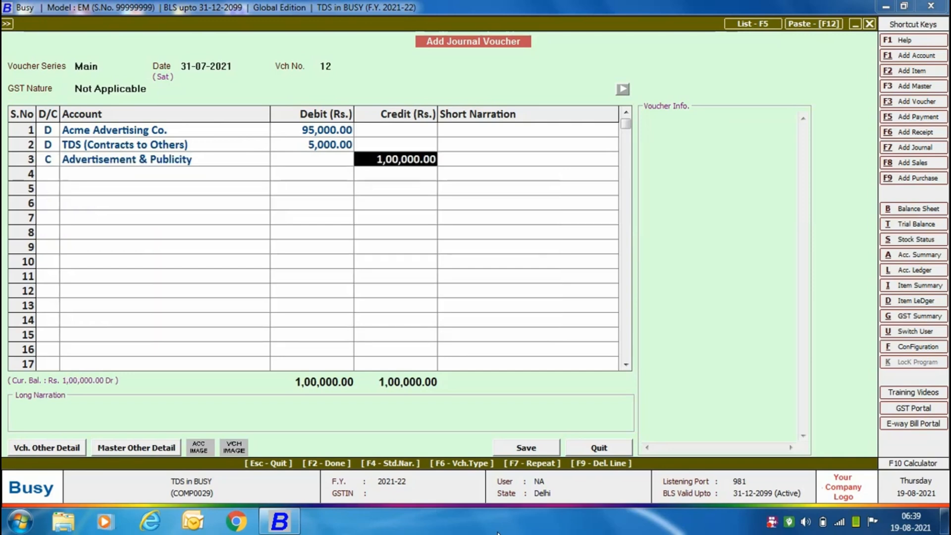
key("Return")
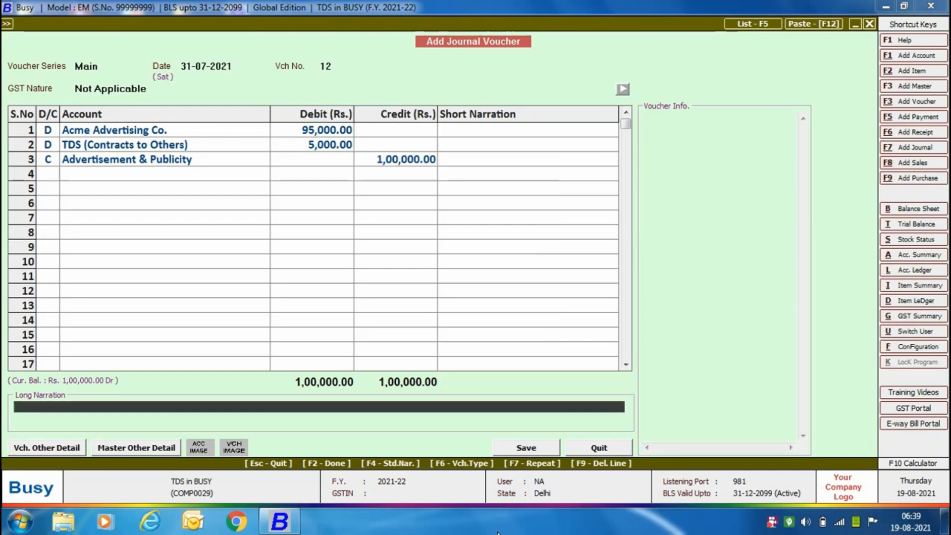
Reverse the Contracts to Others TDS of reference 11, with expense 1,00,000 and TDS 5,000, and save the journal voucher
key("Return")
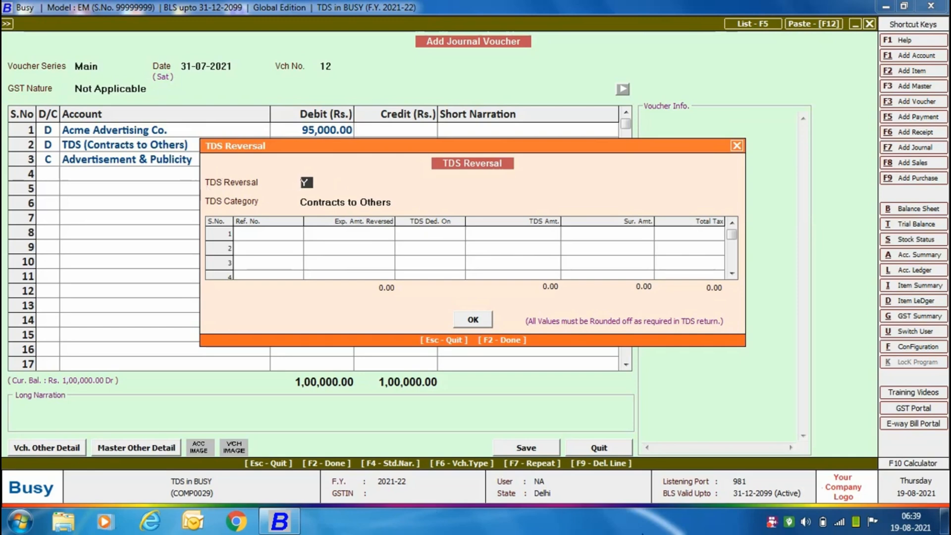
key("Return")
key("Return")
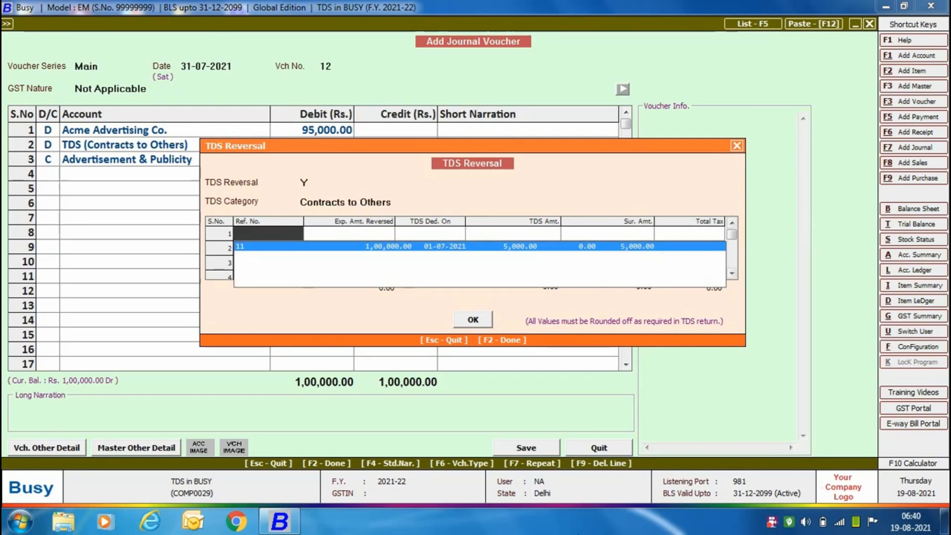
key("Return")
key("Return")
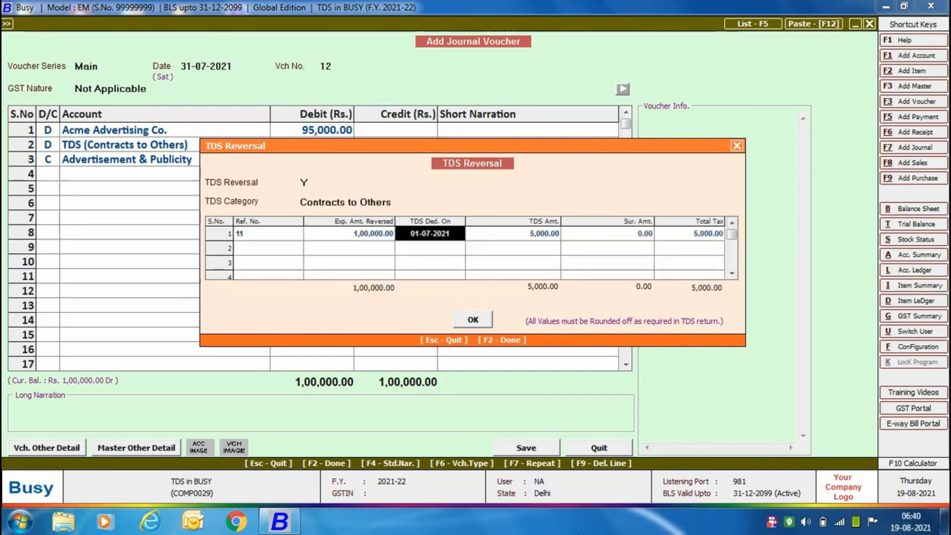
key("Return")
key("Return")
key("Return")
key("Return")
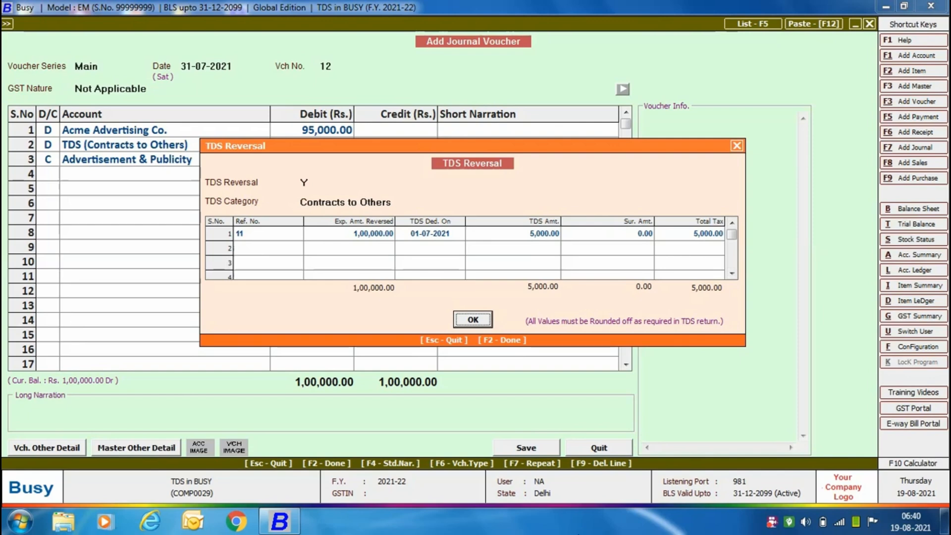
key("Return")
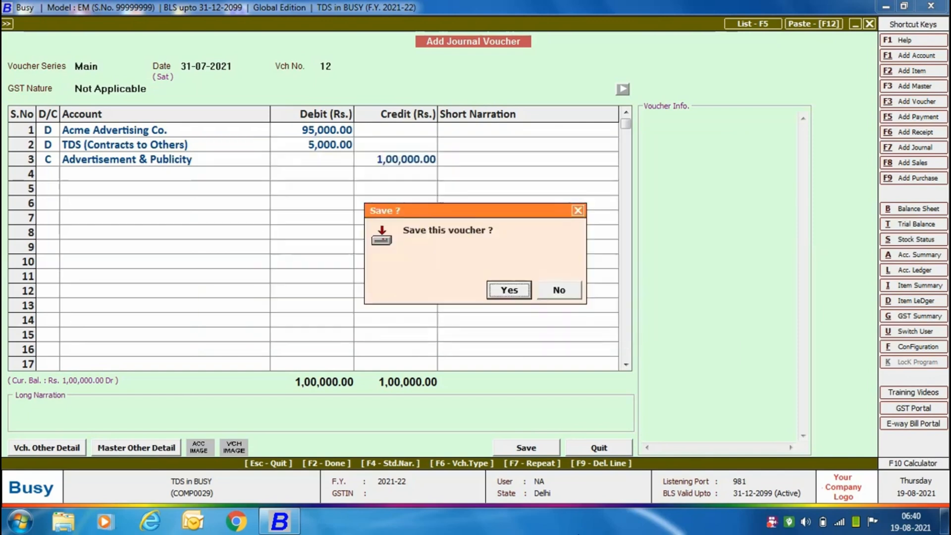
key("Return")
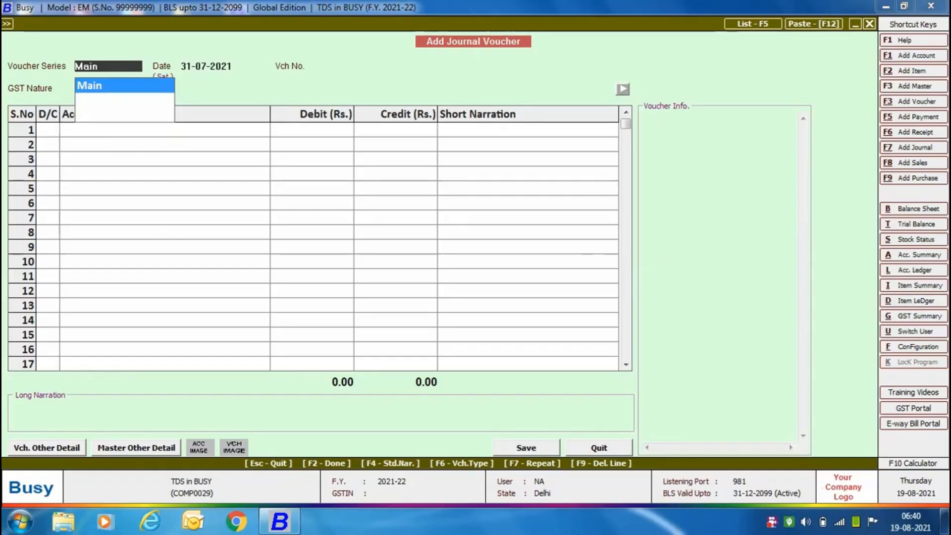
Start another Main series journal voucher dated 05-10-2021 with GST Nature Not Applicable
key("Return")
type("05-10")
key("Return")
key("Return")
Debit TDS (Contracts to Others) with 10,000 in the first row of the 05-10-2021 journal voucher
key("Return")
type("tds")
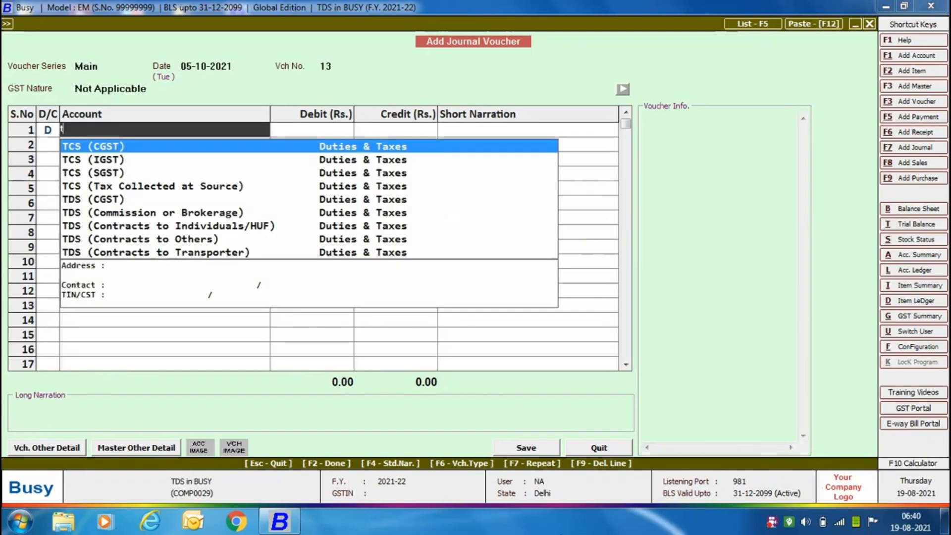
key("Down")
key("Down")
key("Down")
key("Return")
type("10,000")
key("Return")
key("Return")
Credit HDFC Bank with 10,000 in the journal voucher's second row
key("Return")
type("hdfc")
key("Return")
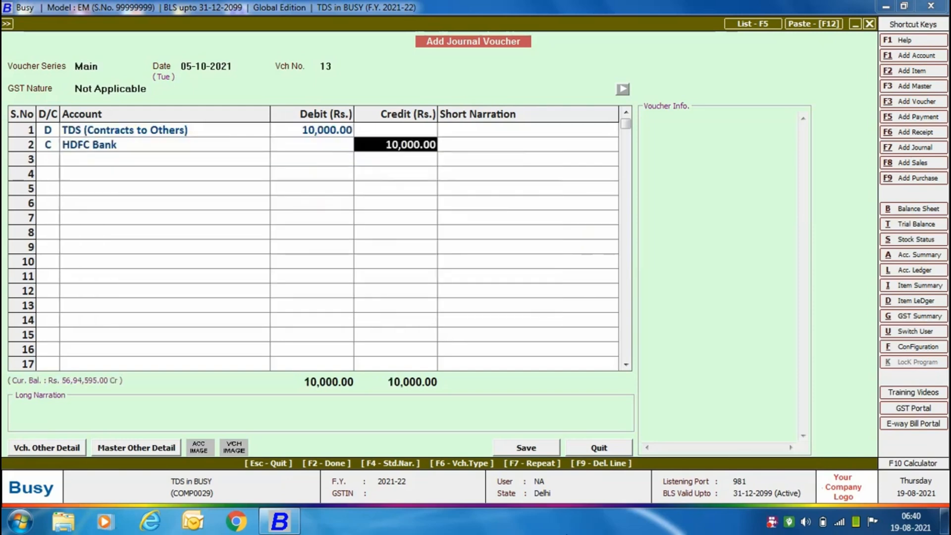
key("Return")
key("Return")
Set the TDS category to Contracts to Others and select reference 5 for adjustment
key("Return")
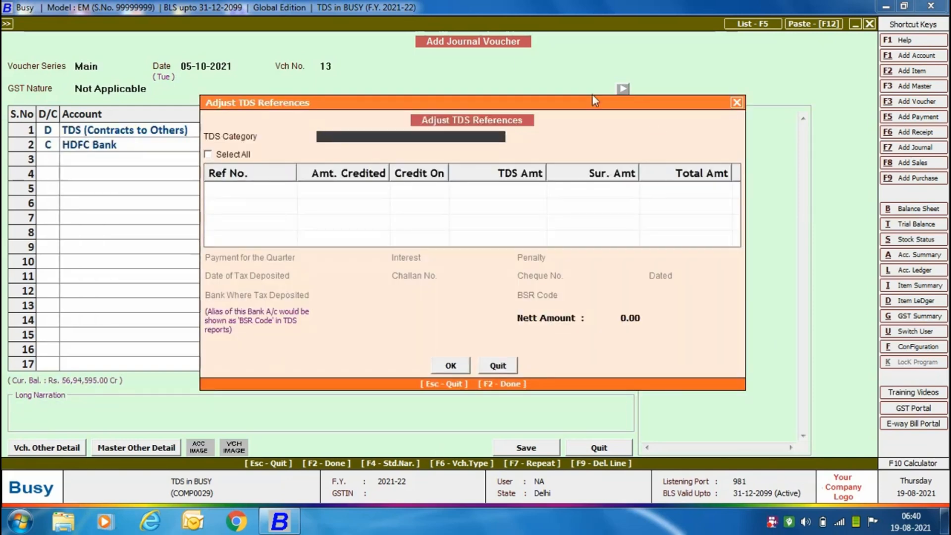
key("space")
key("Down")
key("Down")
key("Return")
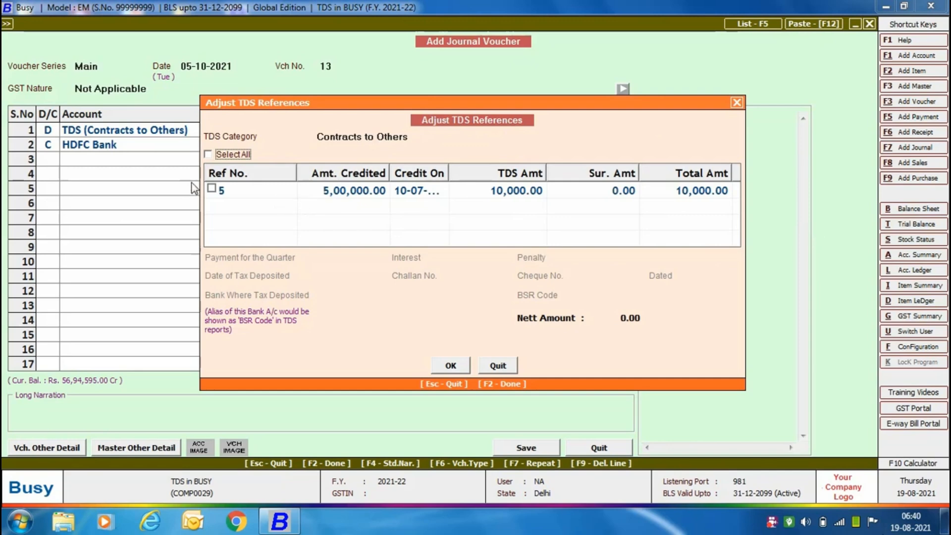
left_click(211, 189)
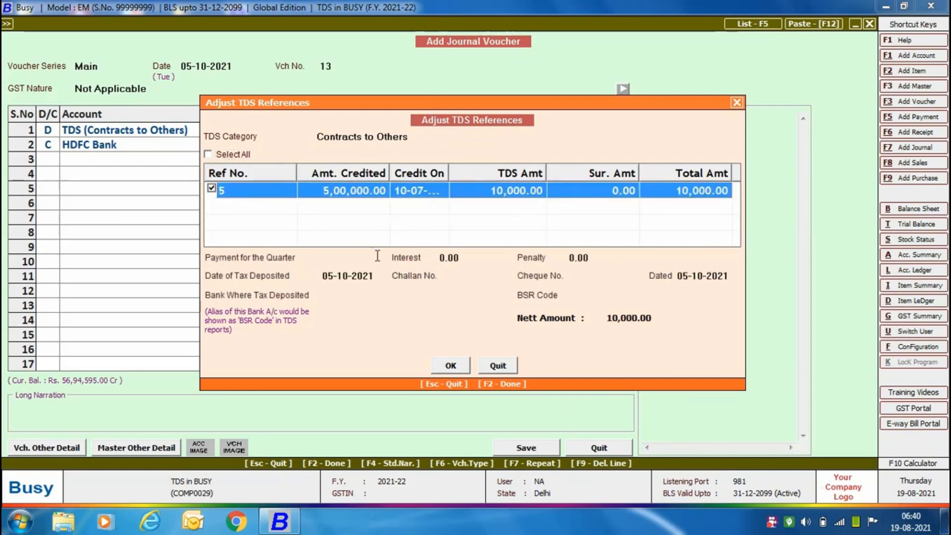
Set the TDS payment quarter to IInd and keep the tax deposit date as 05-10-2021
left_click(342, 258)
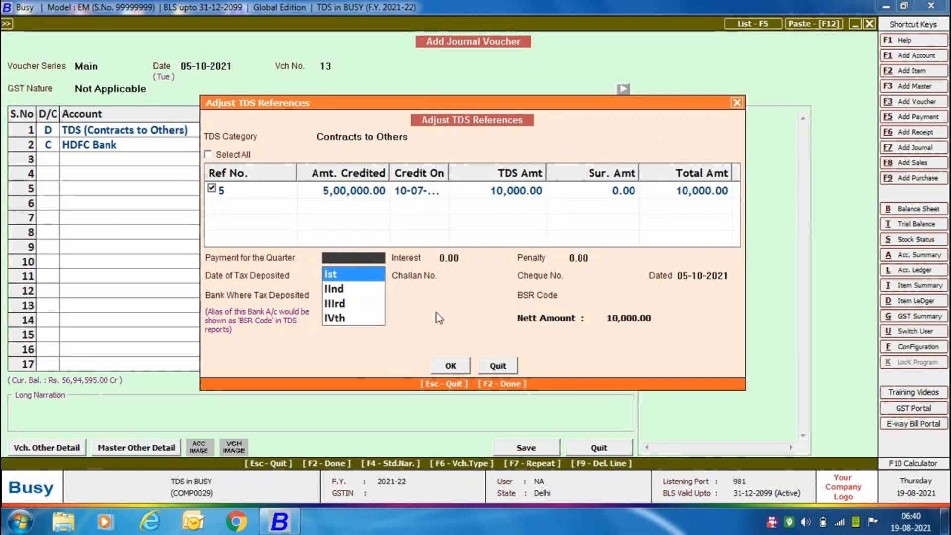
key("Down")
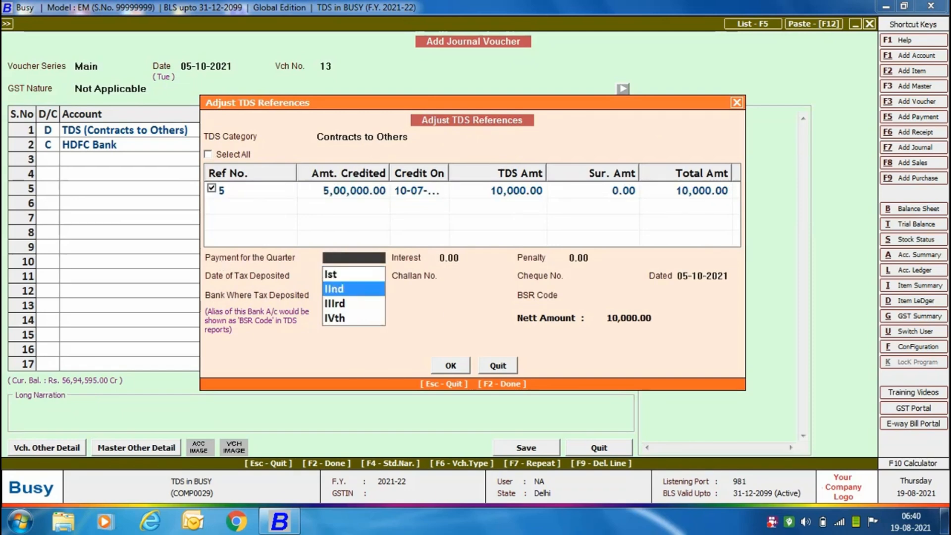
key("Return")
key("Return")
key("Return")
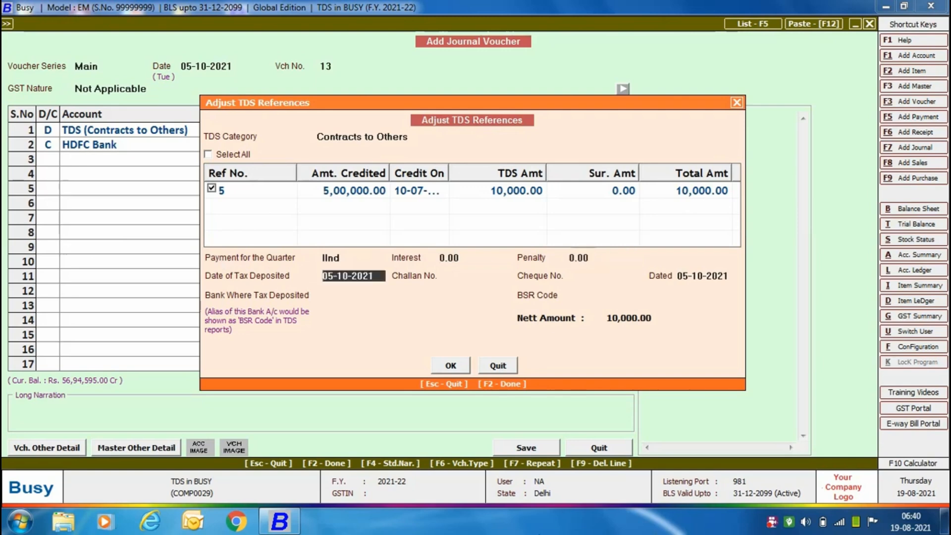
key("Return")
Enter challan number 98111 and cheque number 97212 dated 05-10-2021 for the TDS deposit
type("98111")
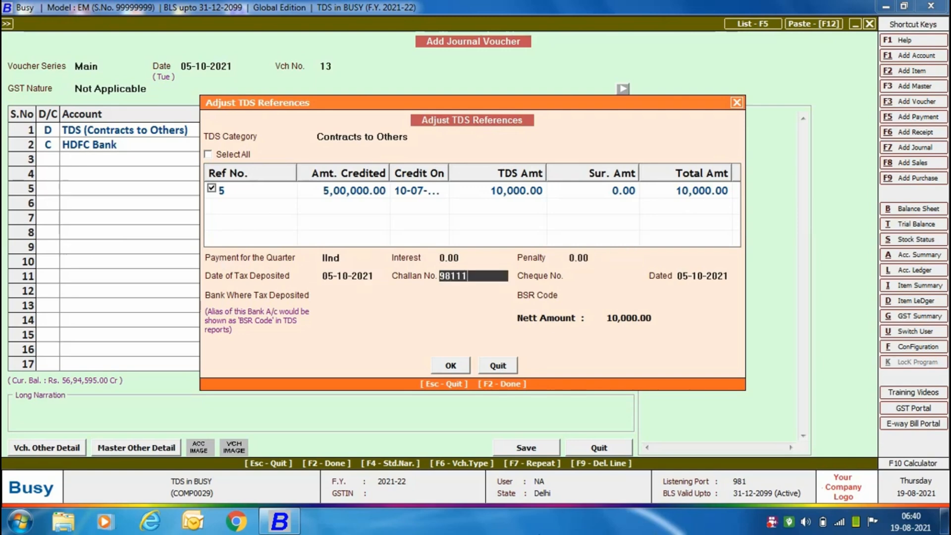
key("Return")
type("97212")
key("Return")
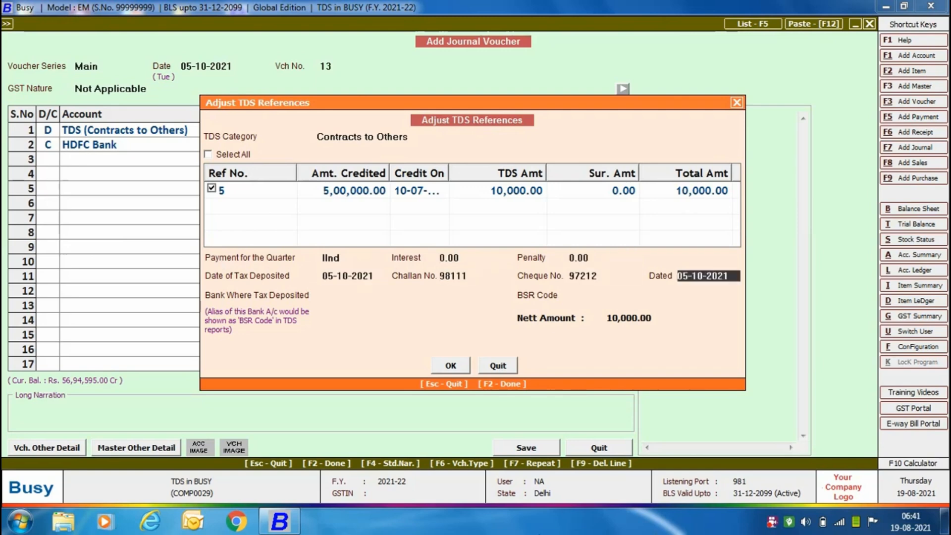
key("Return")
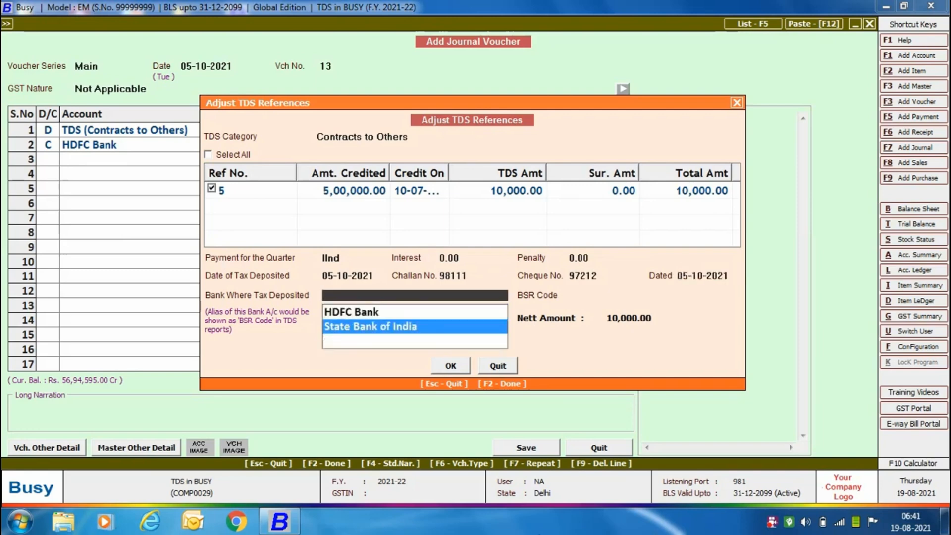
Set State Bank of India with BSR code 613 as the tax deposit bank and save the journal voucher
key("Return")
type("613")
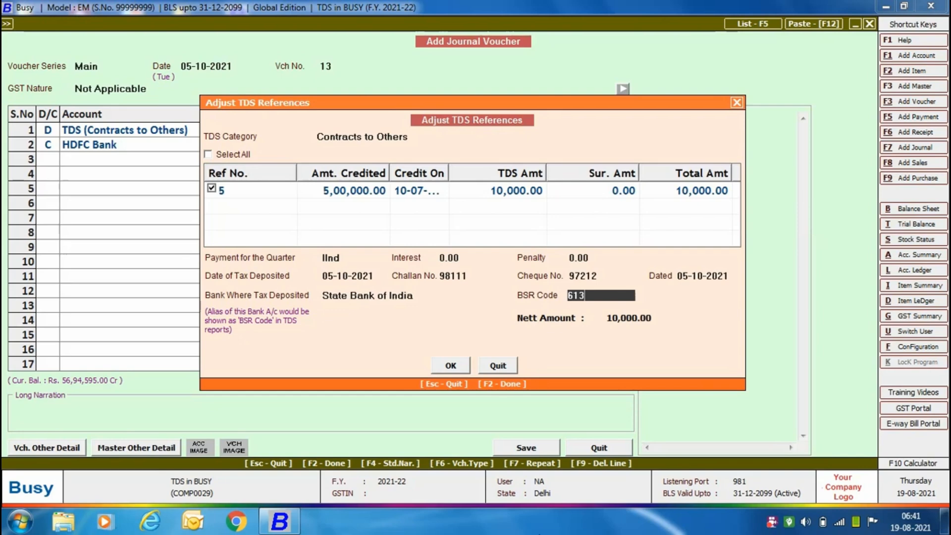
key("Return")
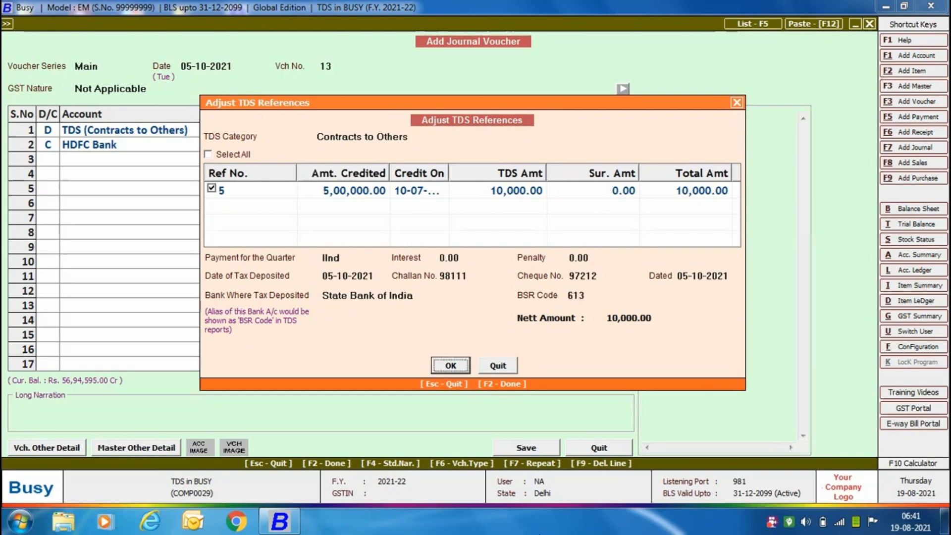
key("Return")
key("Return")
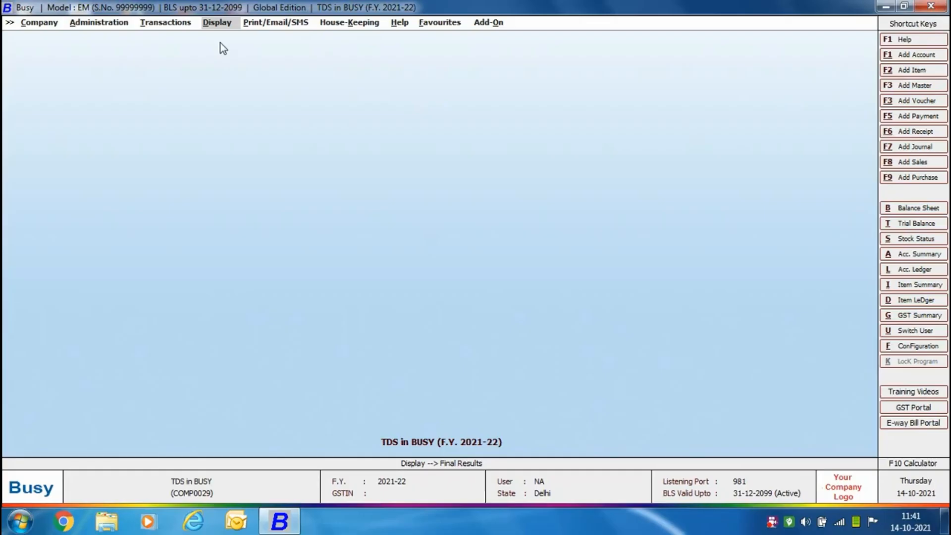
View the Form 26Q TDS report for the IInd quarter and close it
left_click(217, 22)
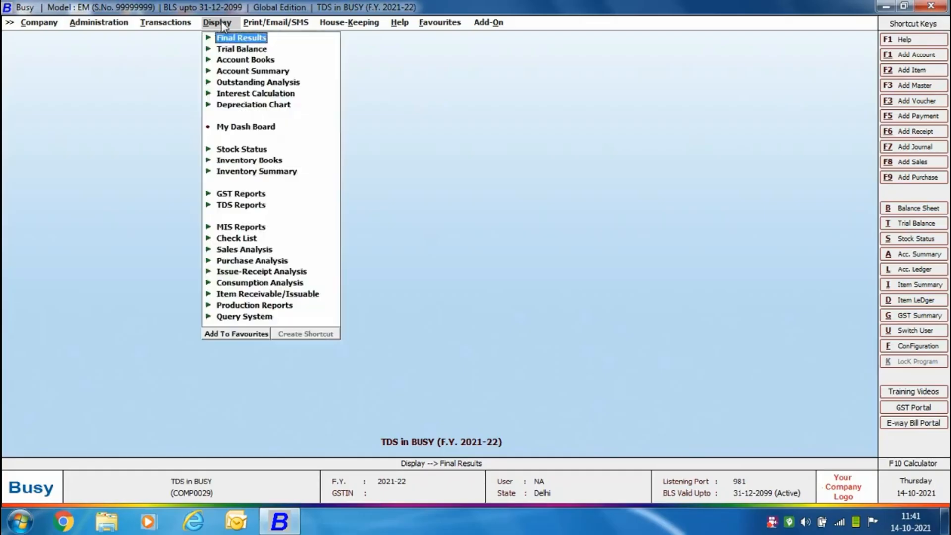
left_click(242, 209)
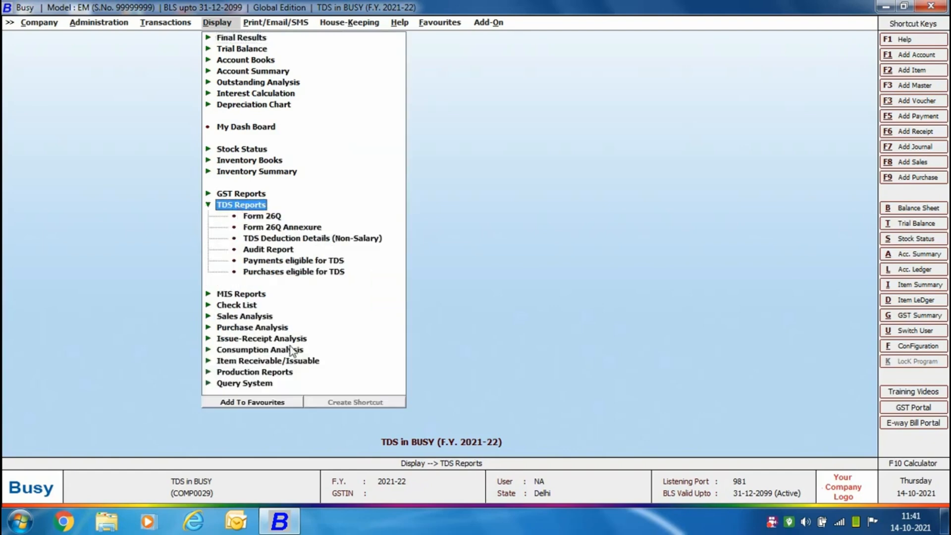
left_click(280, 218)
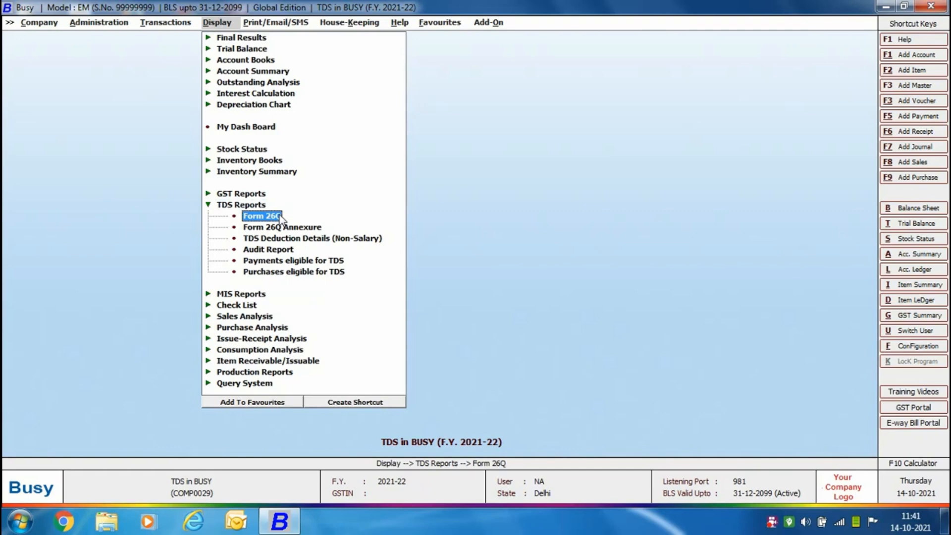
left_click(263, 217)
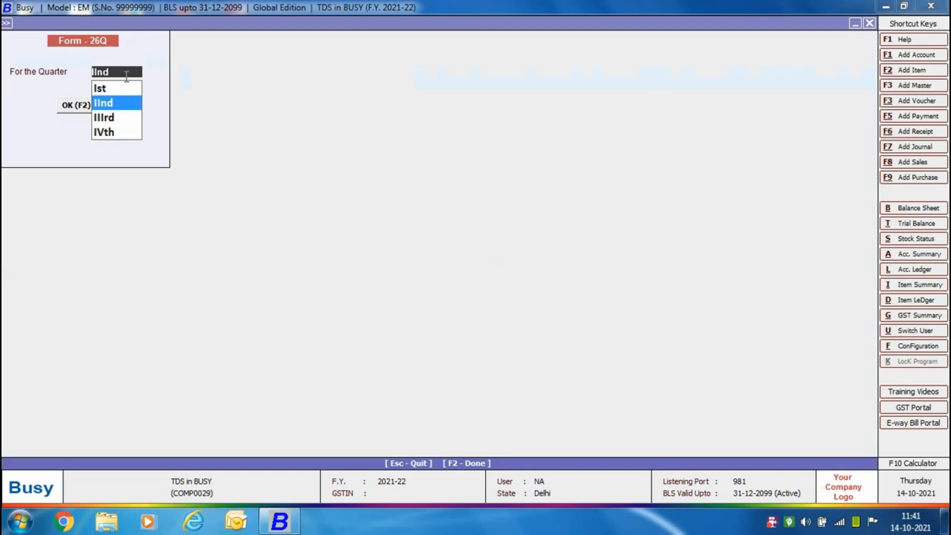
key("Return")
key("Return")
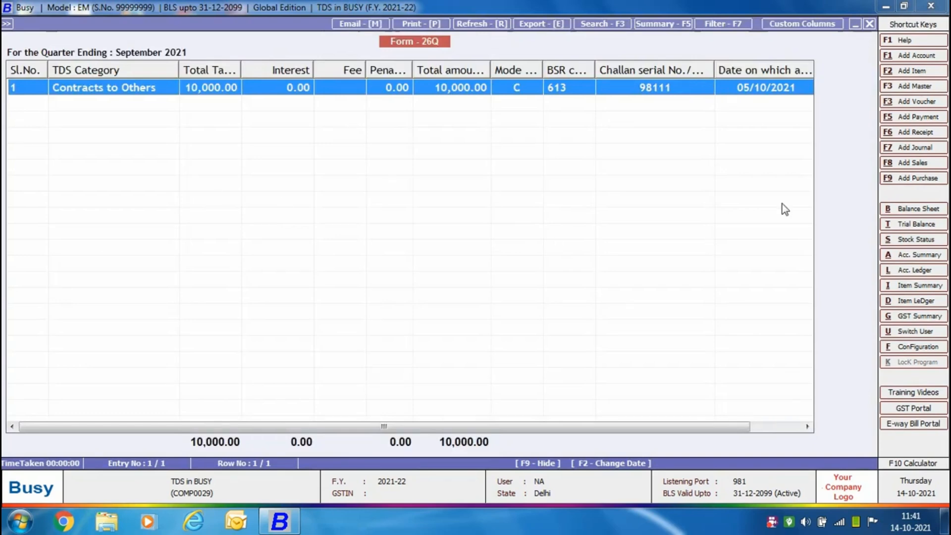
key("Escape")
key("Escape")
View the Form 26Q Annexure for Contracts to Others for the quarter ending September 2021 and close it
key("Down")
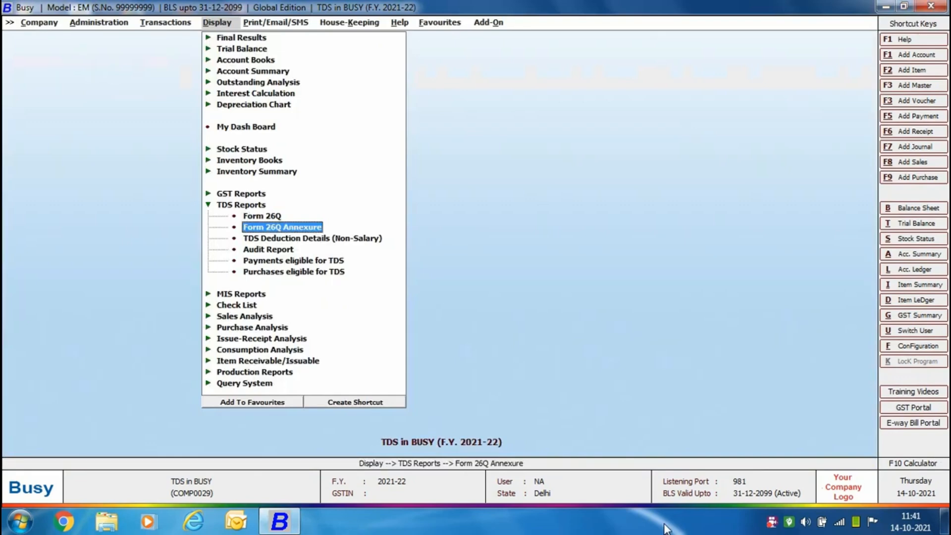
key("Return")
key("Return")
key("Return")
key("Return")
key("Return")
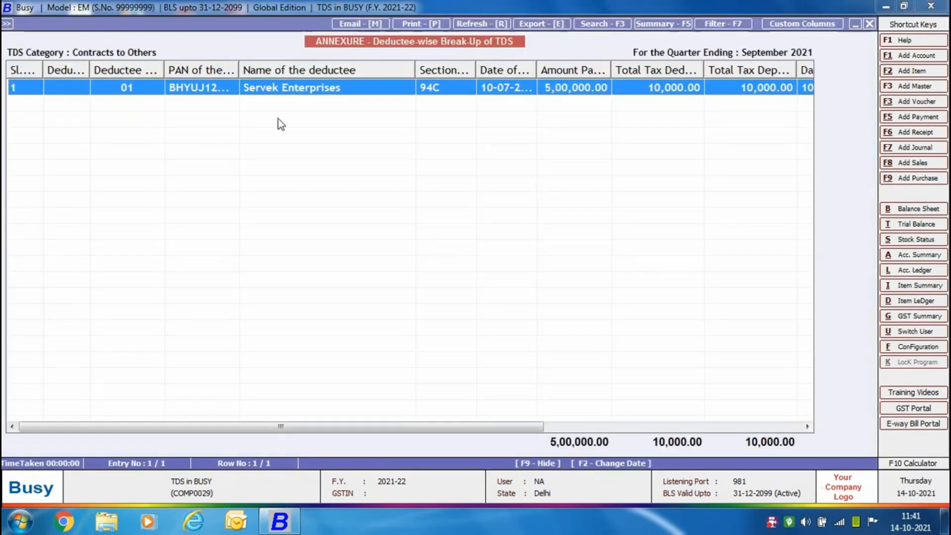
key("Escape")
key("Escape")
Start the TDS Deduction Details (Non-Salary) report for a selected category, with all references and all deductees
key("Down")
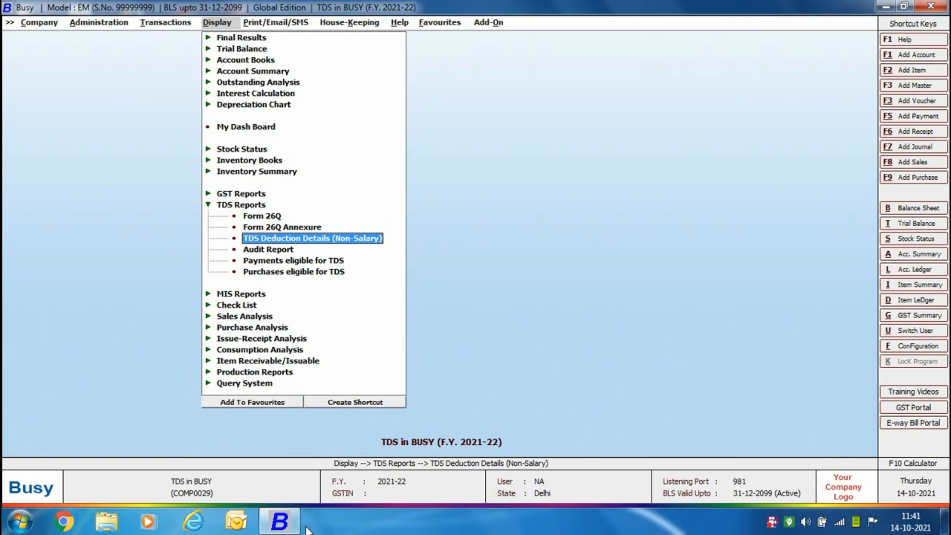
key("Return")
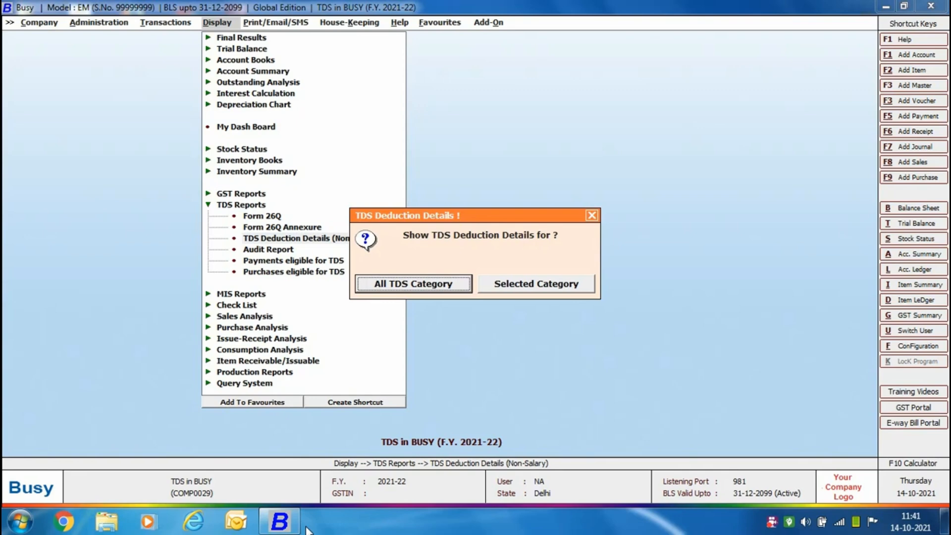
key("Right")
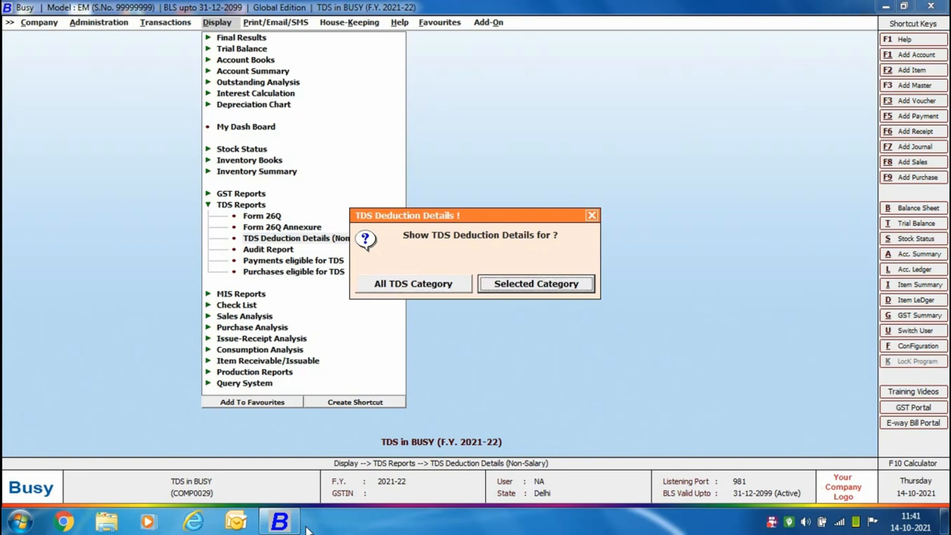
key("Return")
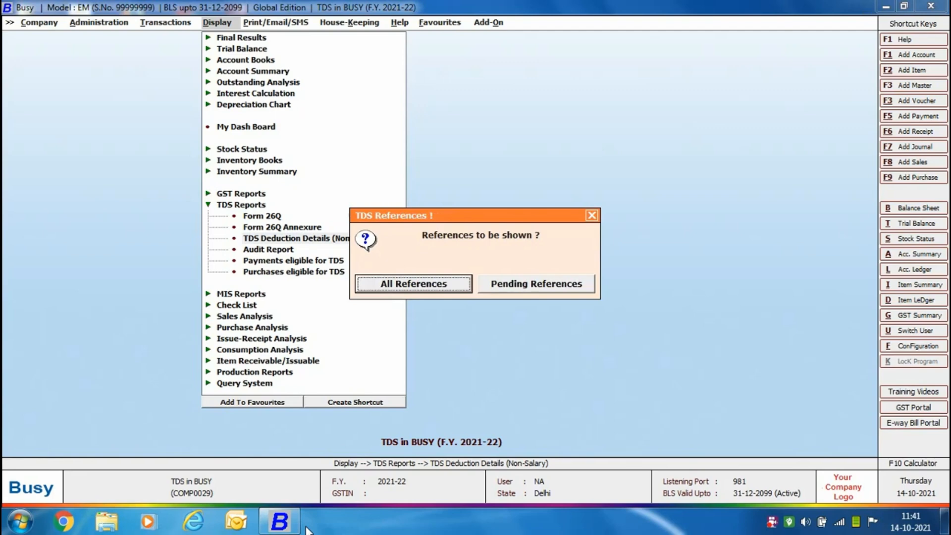
key("Return")
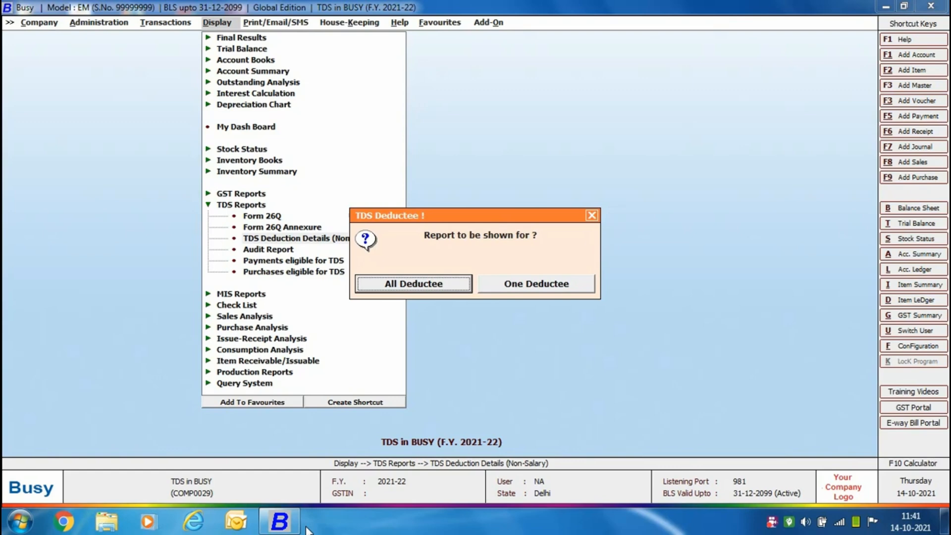
key("Return")
Show the TDS deduction details for Contracts to Others from 01-04-2021 to 05-10-2021 and close the report
key("Return")
key("Return")
key("Return")
key("Return")
key("Return")
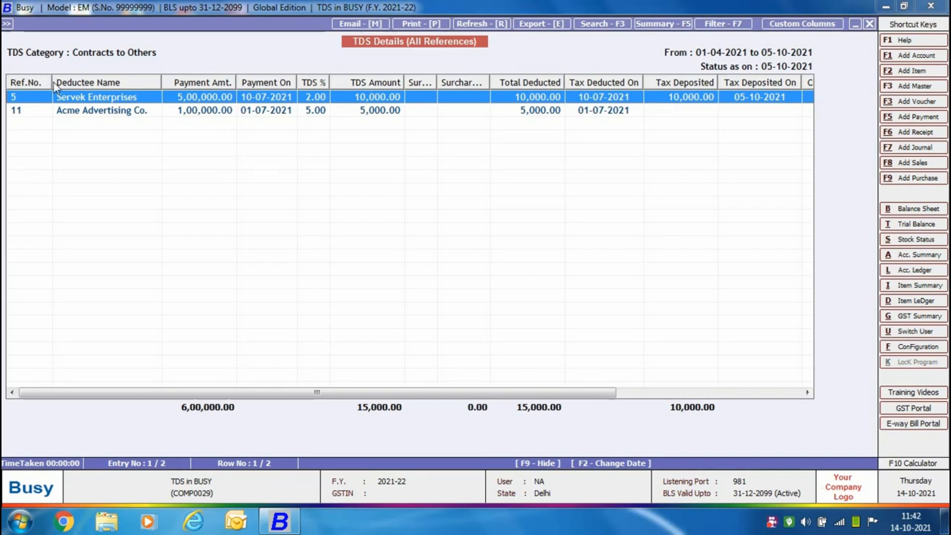
key("Escape")
key("Escape")
key("Escape")
Start the TDS Audit Report for a selected category and choose Contracts to Others
key("Down")
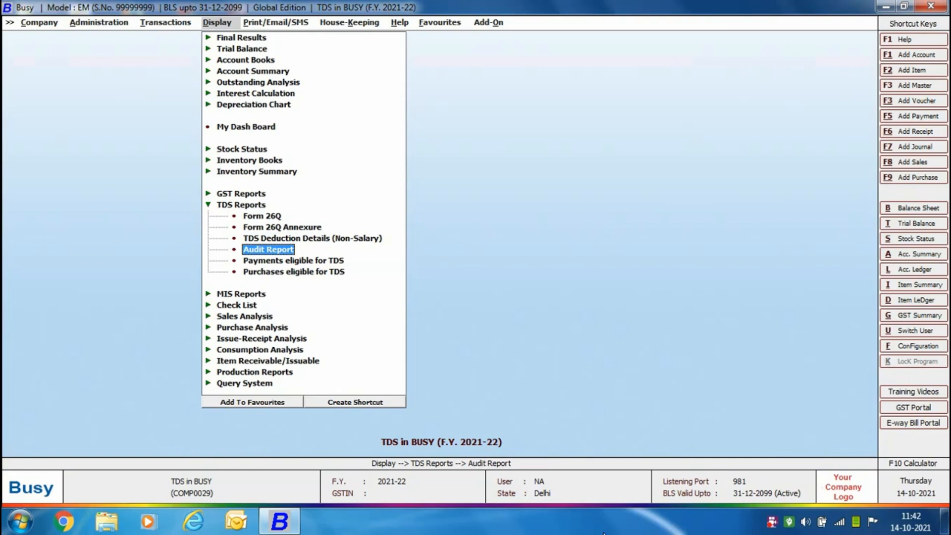
key("Return")
key("Return")
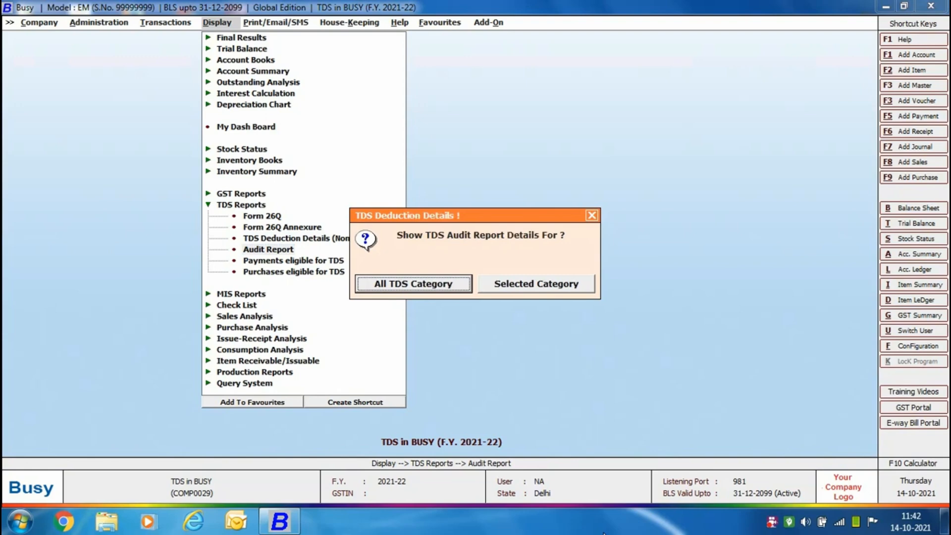
key("Right")
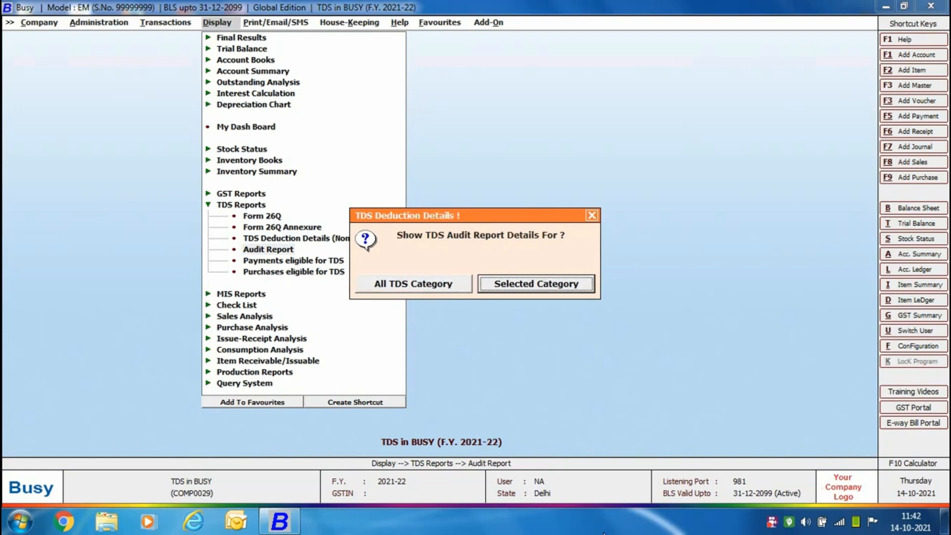
key("Return")
type("co")
key("Down")
key("Return")
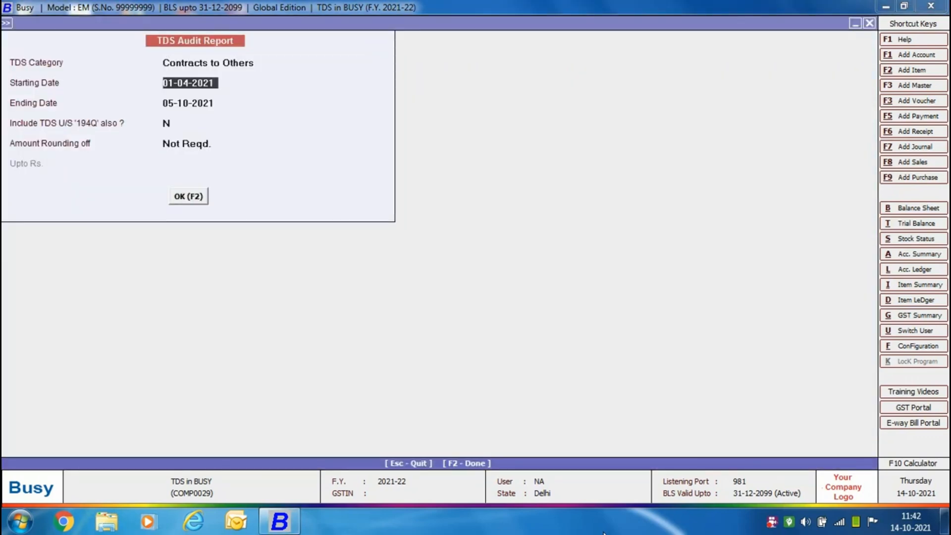
Show the audit report for 01-04-2021 to 05-10-2021 without section 194Q TDS or amount rounding, and close it
key("Return")
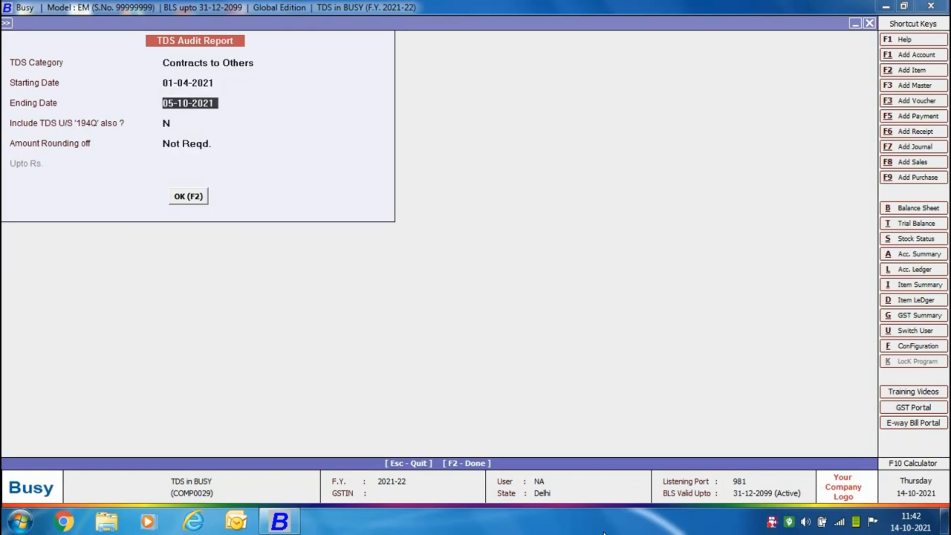
key("Return")
key("Return")
key("Return")
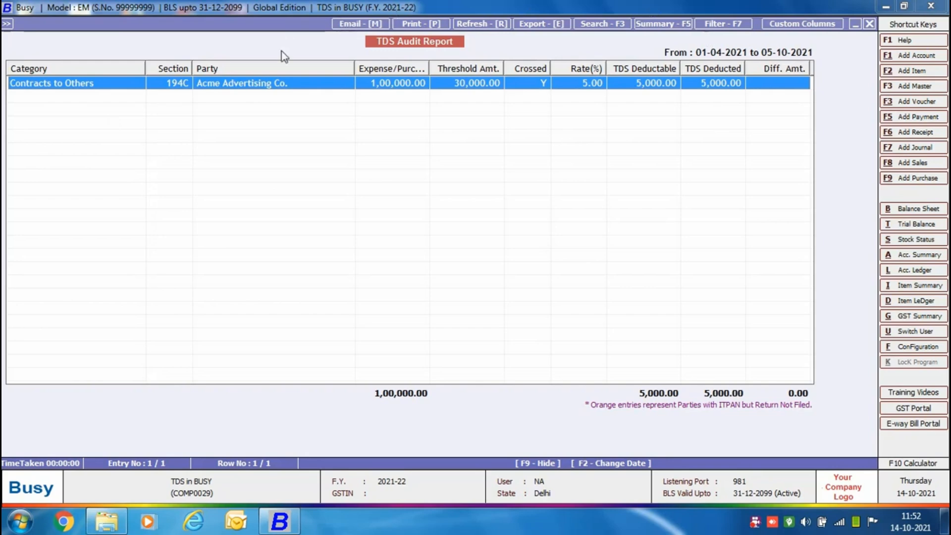
key("Escape")
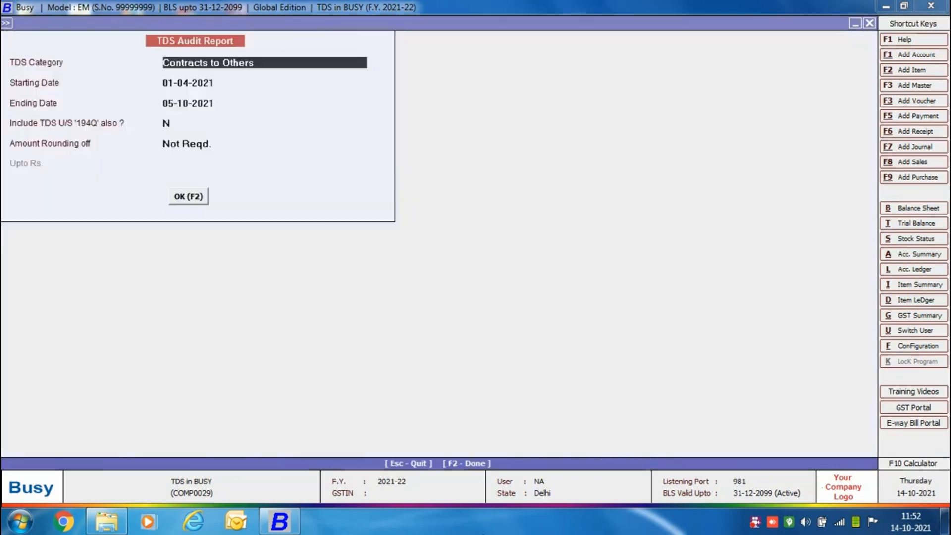
key("Escape")
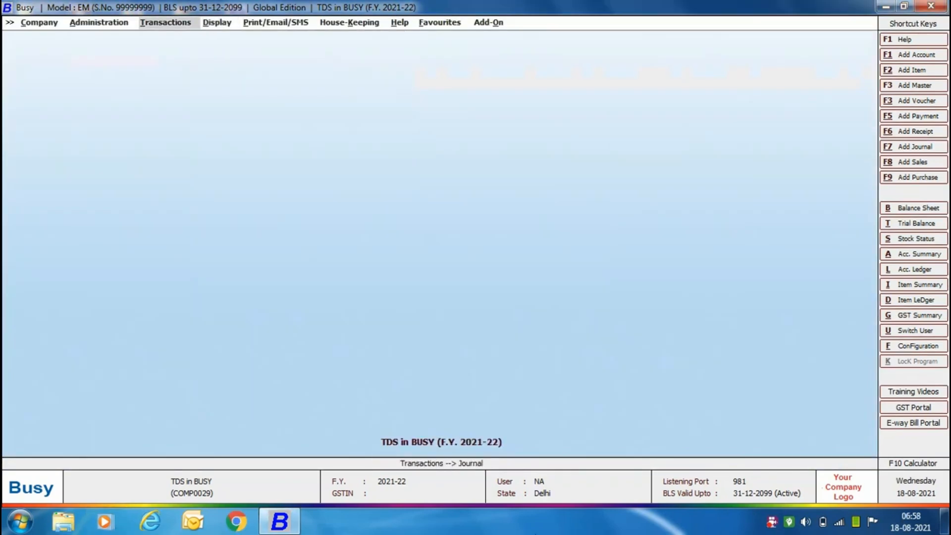